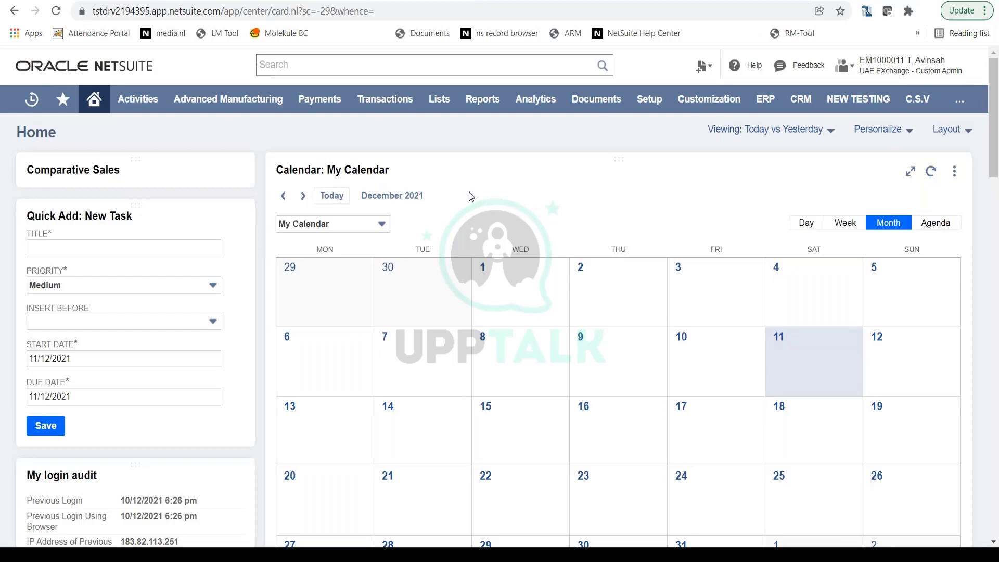
Open the accounting items list and start creating a new item
mouse_move(436, 103)
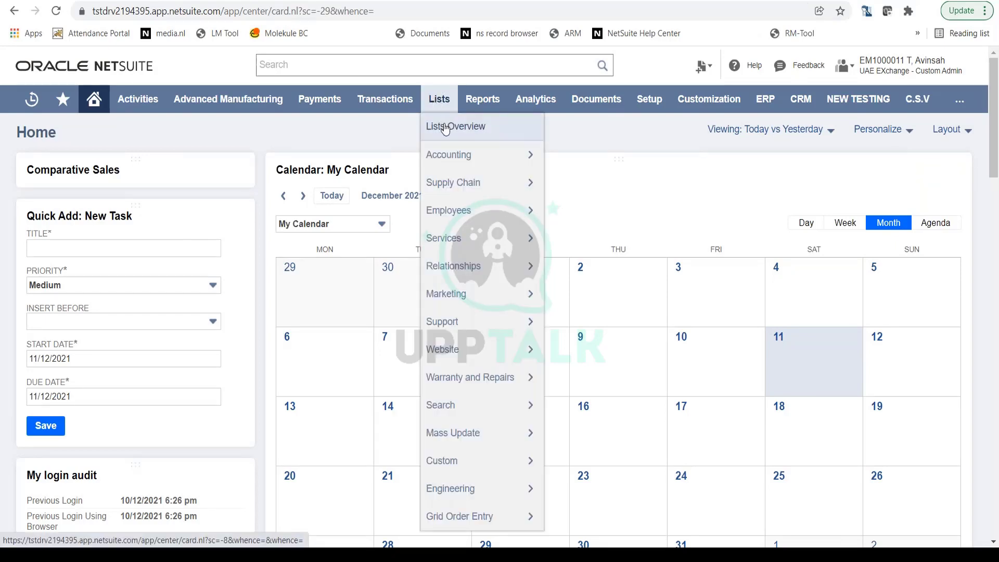
mouse_move(459, 160)
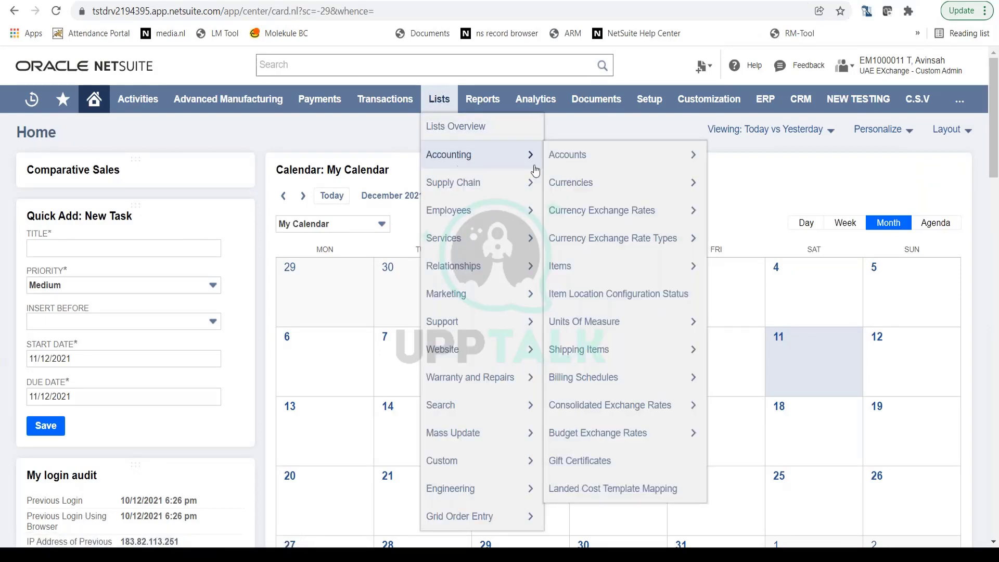
left_click(647, 267)
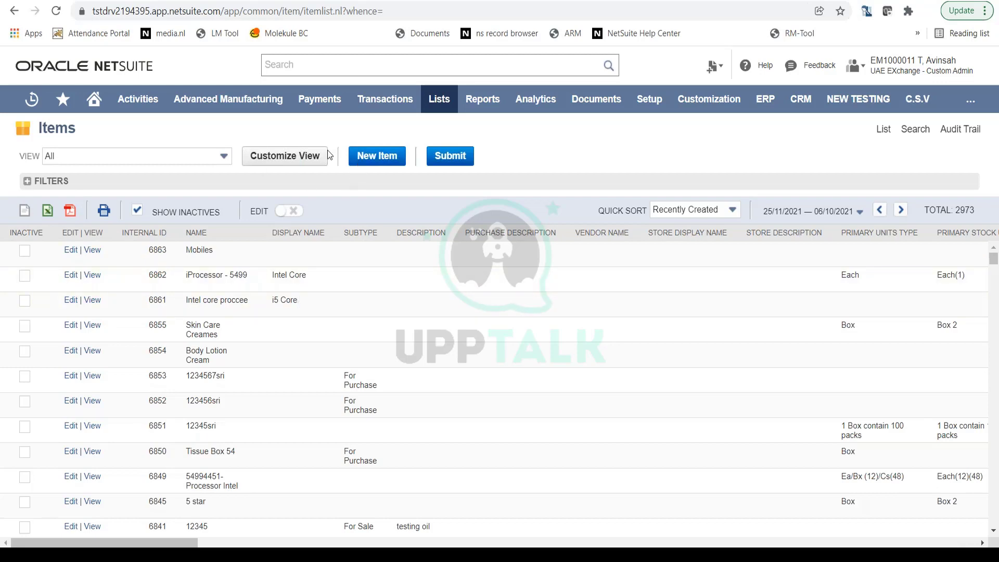
left_click(377, 160)
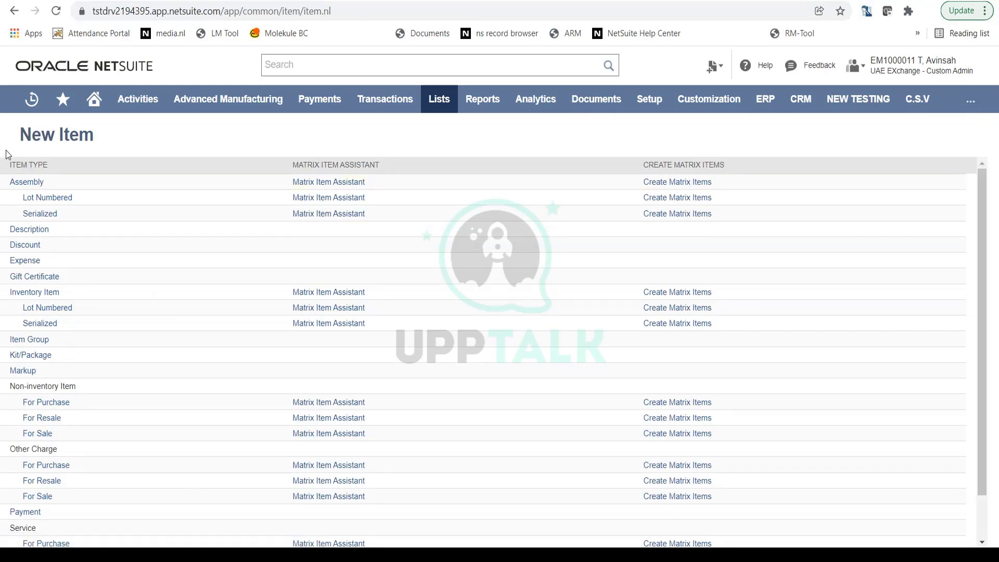
Examine the available item types, including assembly, inventory, non-inventory, other charge and service items
triple_click(24, 165)
scroll(192, 357, "down", 1)
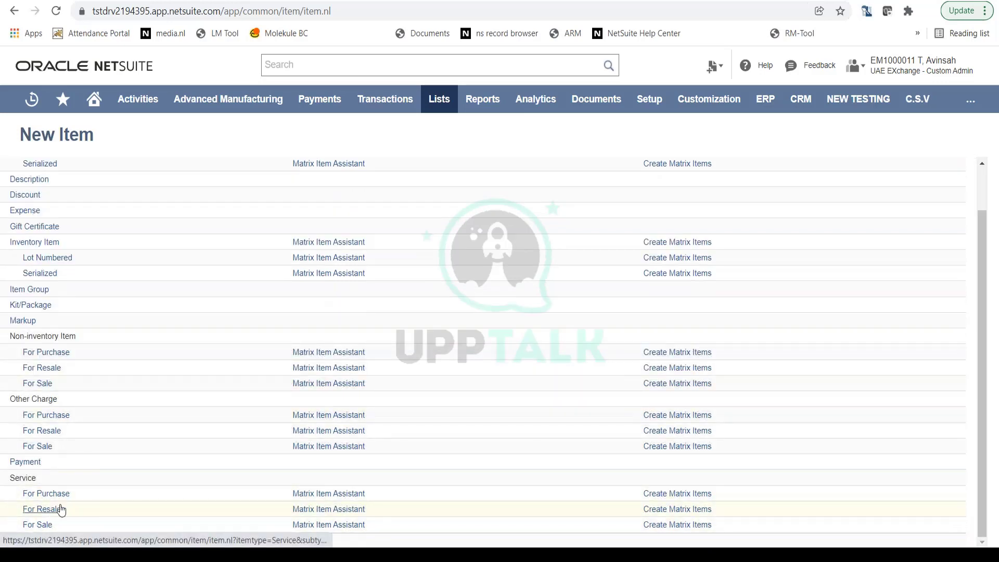
scroll(167, 424, "up", 1)
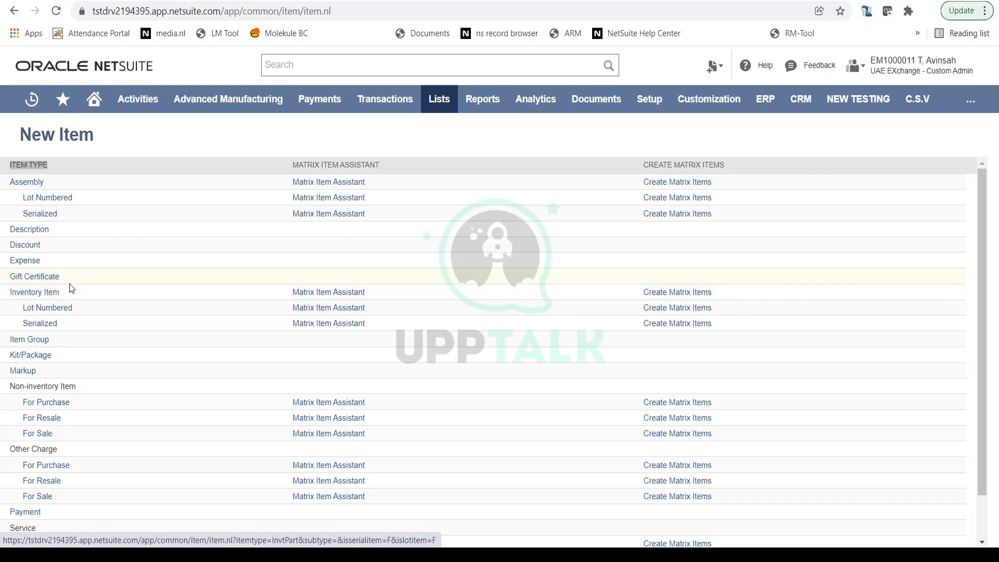
scroll(69, 285, "down", 1)
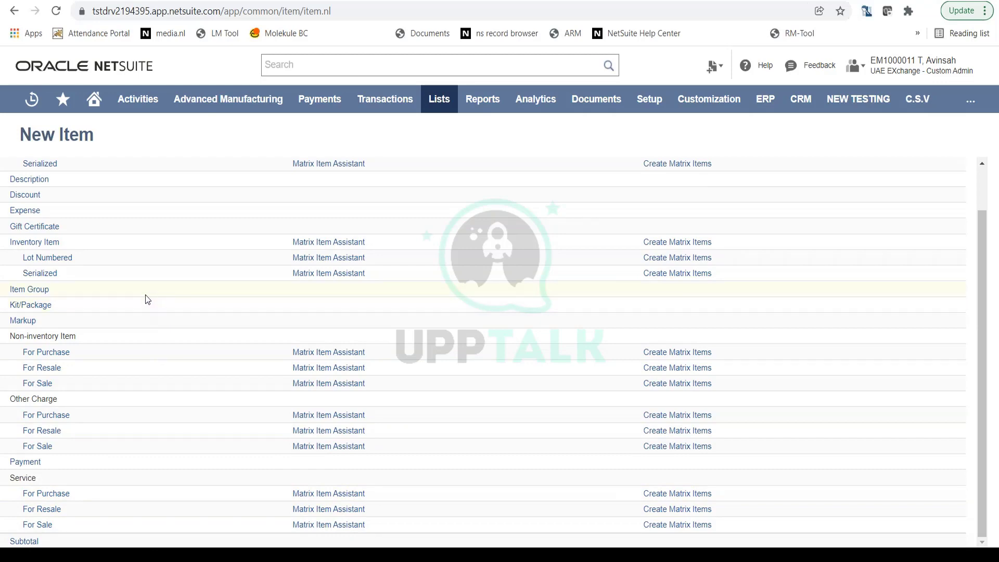
scroll(156, 293, "up", 1)
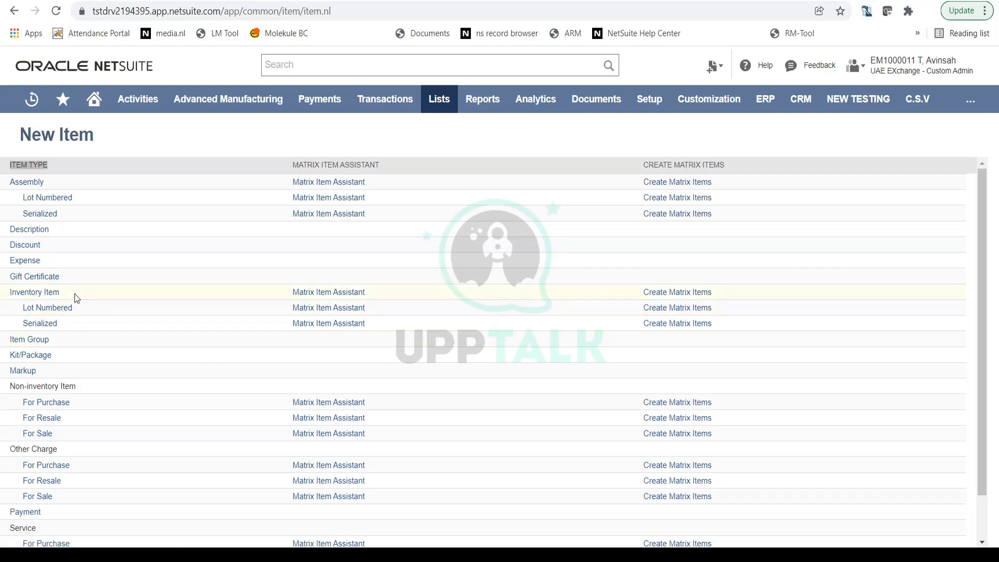
scroll(79, 357, "down", 1)
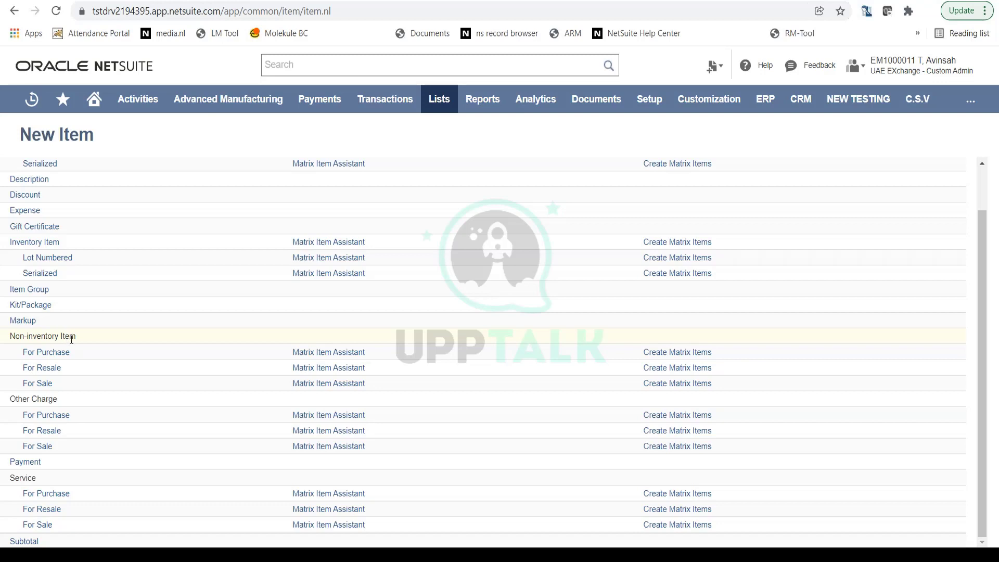
double_click(101, 479)
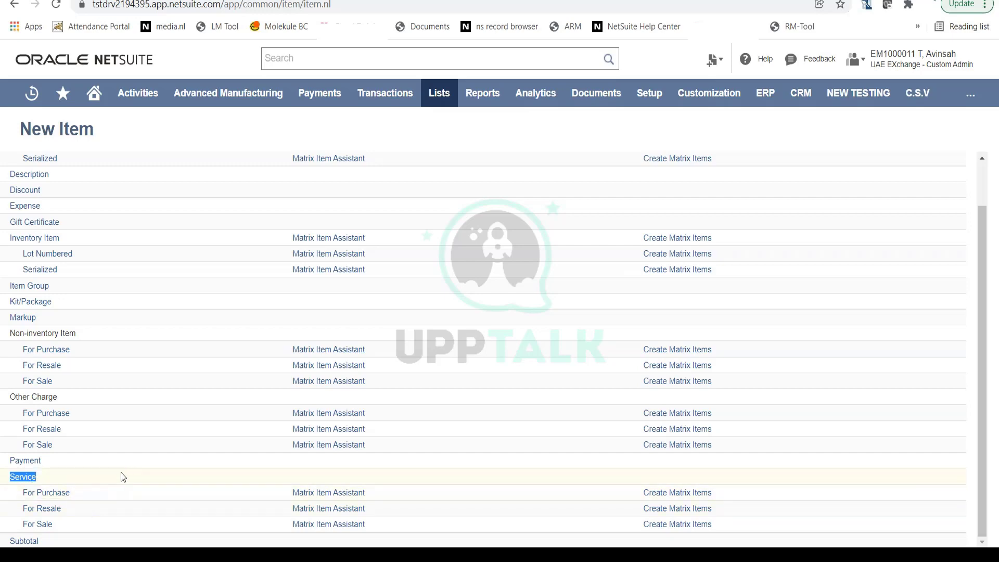
scroll(122, 477, "up", 2)
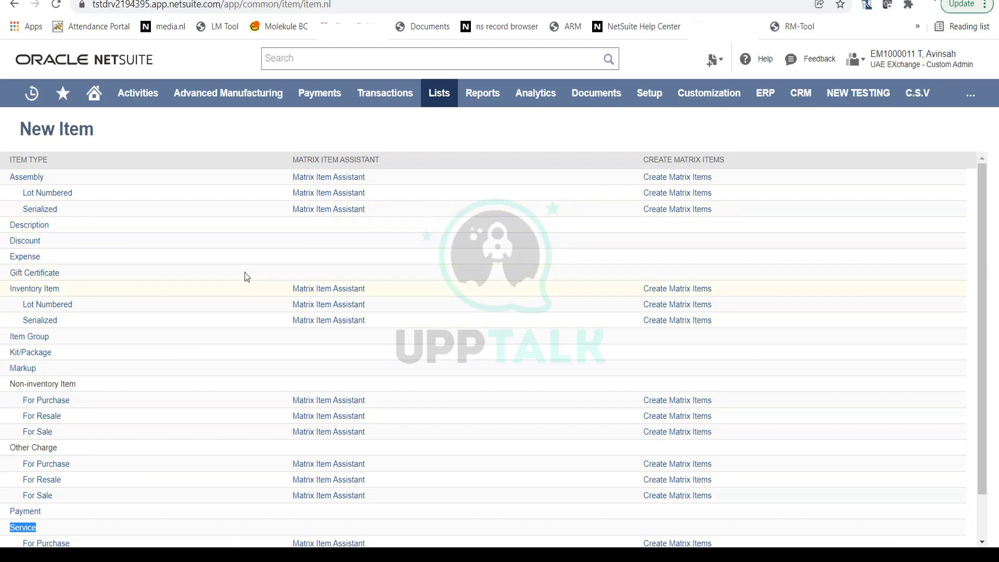
Start a plain inventory item with item name/number ASK-123456 and display name HP Probook Laptop
left_click(43, 291)
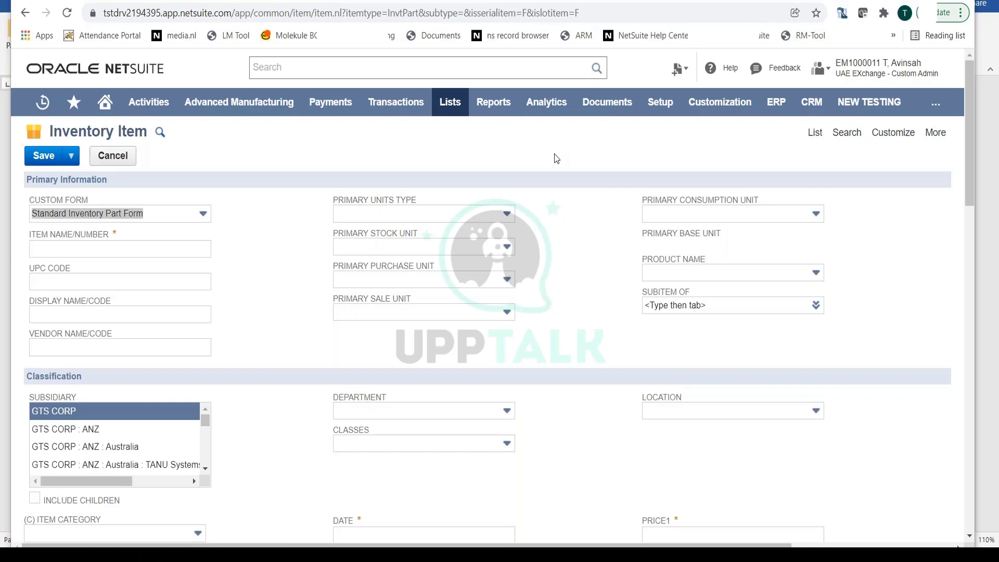
left_click(97, 249)
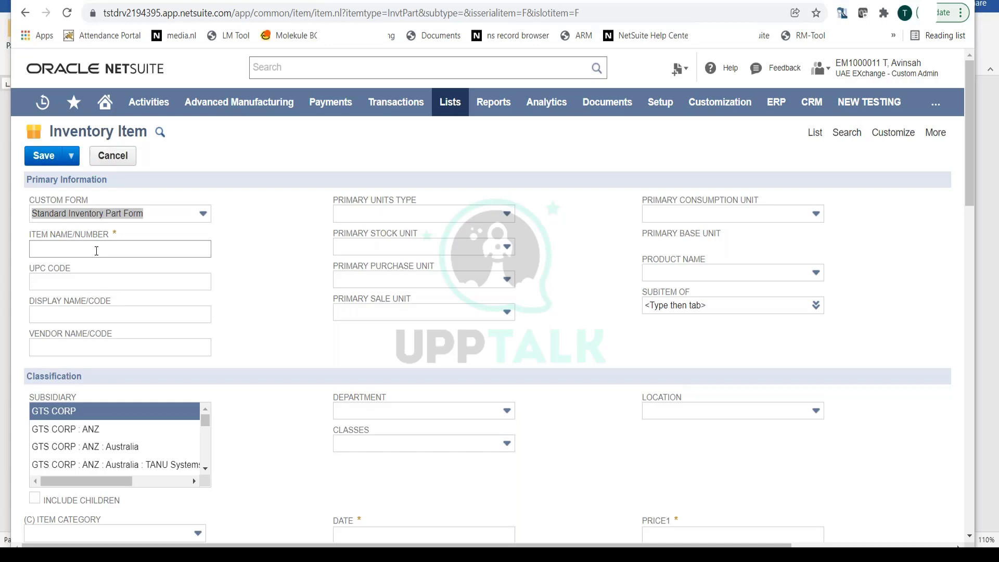
left_click(132, 244)
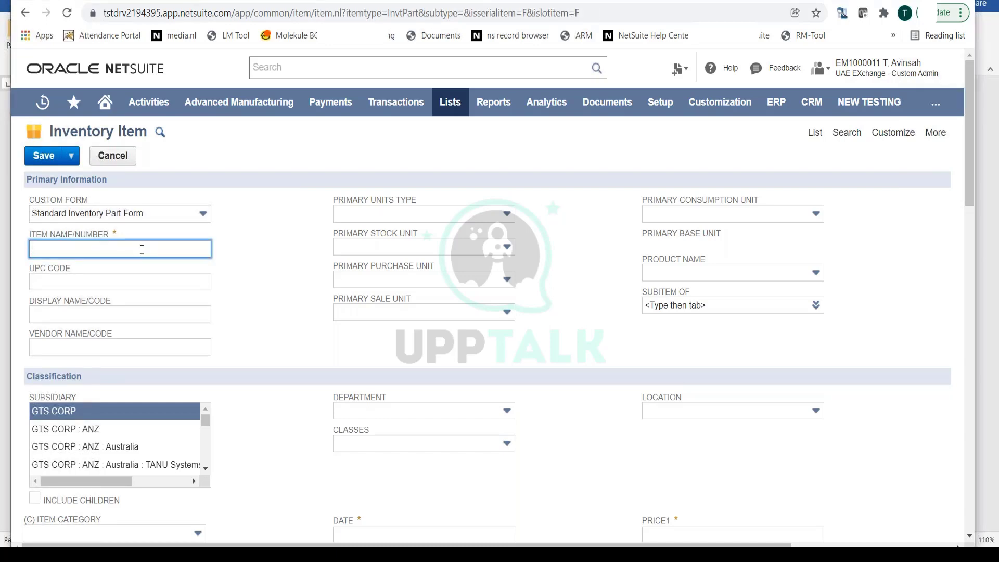
type("ASK-123456")
key("Tab")
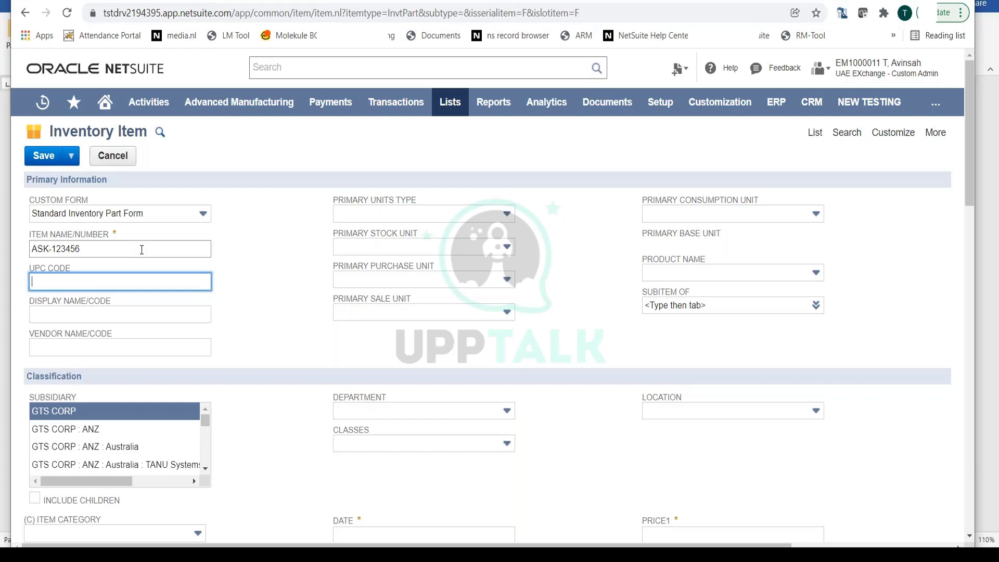
key("Tab")
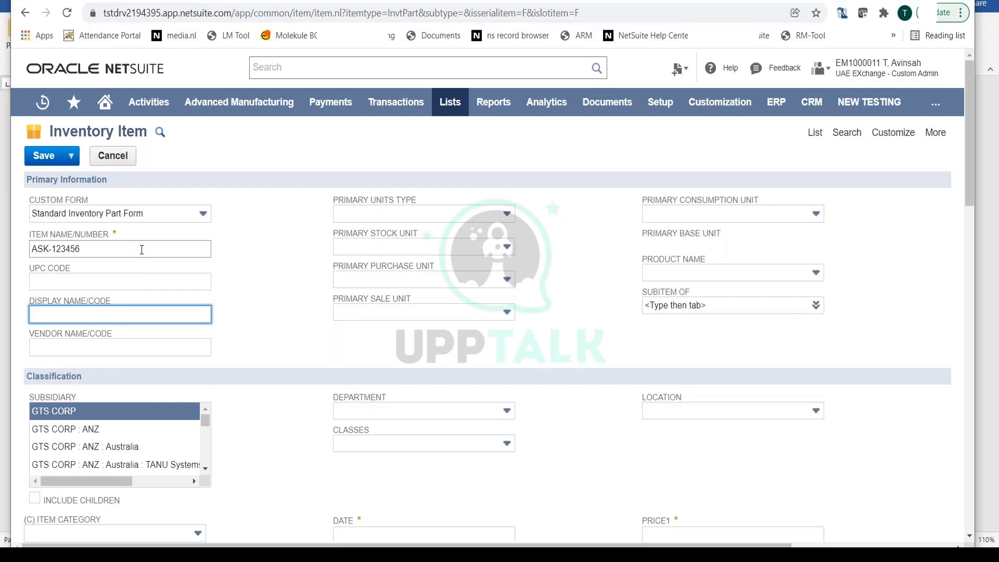
type("HP Probook Laptop")
key("Tab")
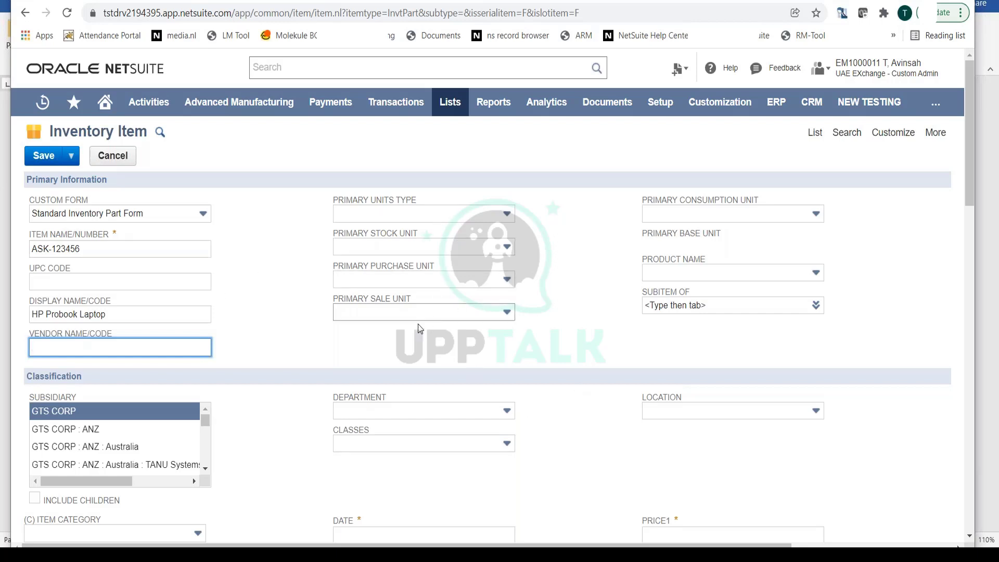
Set the item's primary units type to Each
left_click(444, 217)
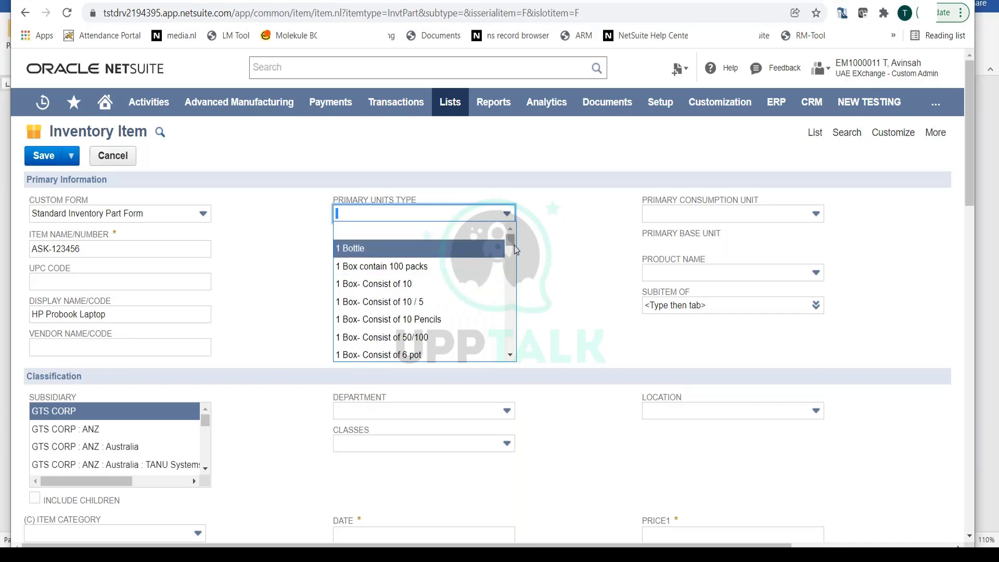
left_click_drag(512, 245, 511, 316)
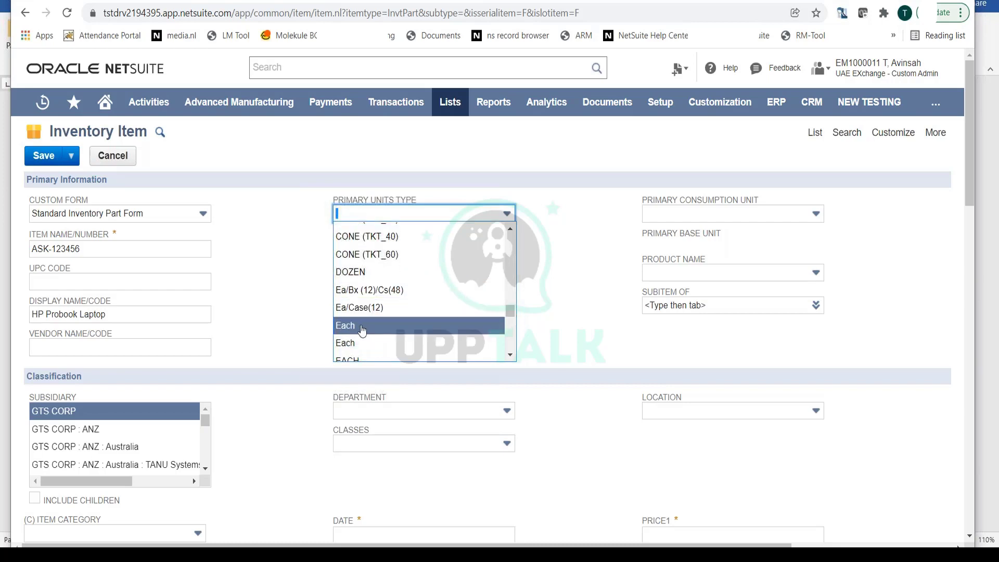
left_click(362, 328)
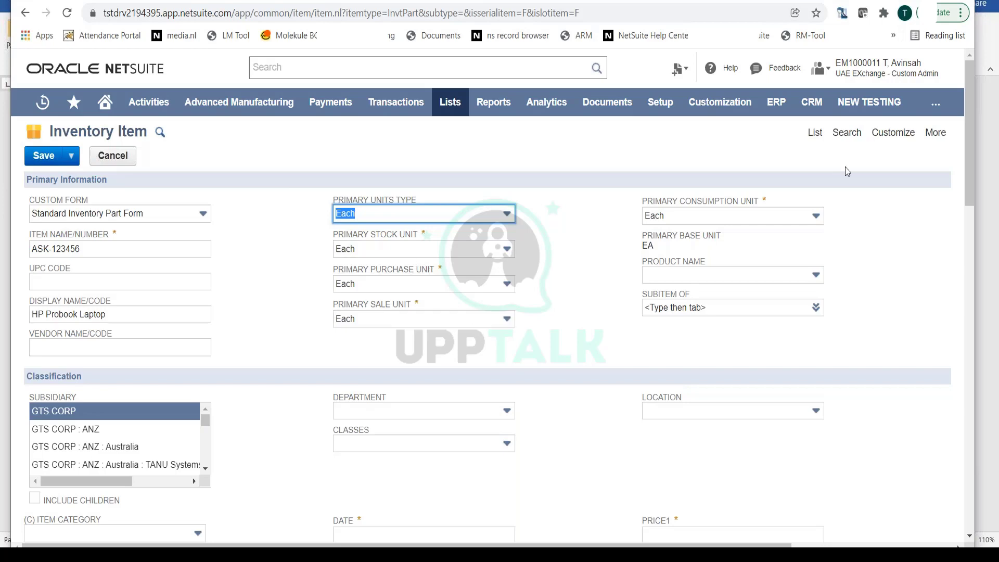
Assign the item to the subsidiary GTS CORP and include its children
scroll(972, 170, "down", 2)
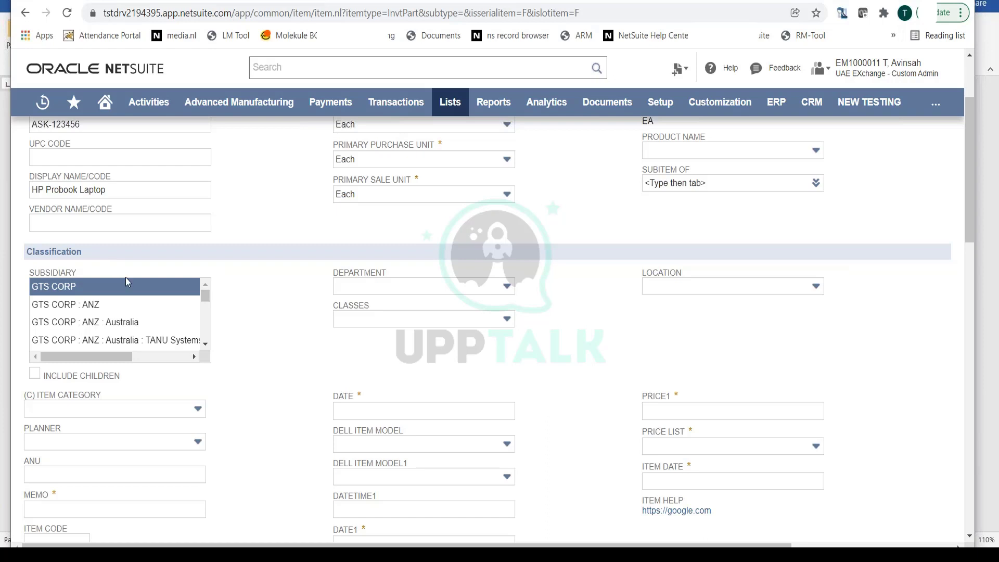
left_click(146, 311)
left_click(148, 324)
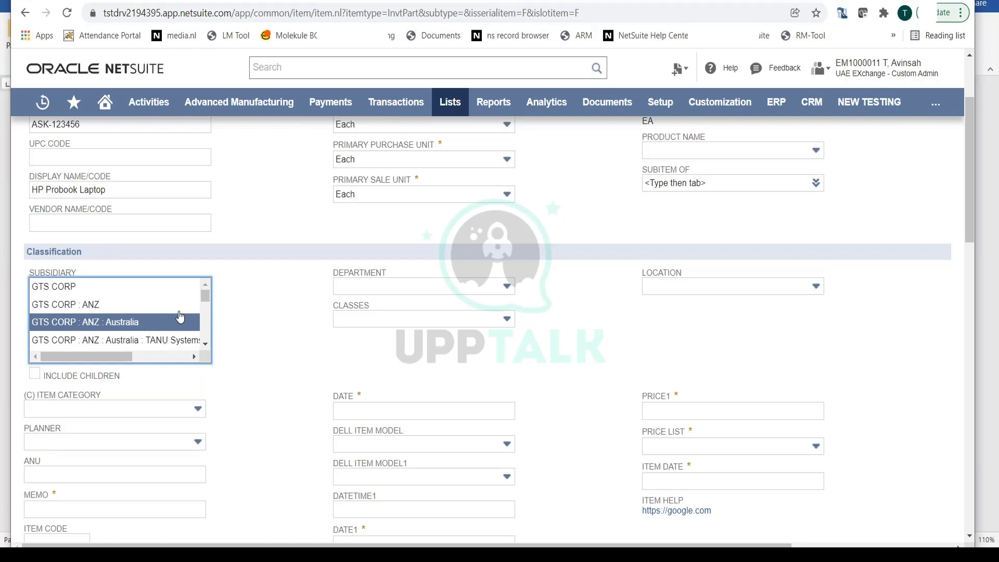
left_click(139, 292)
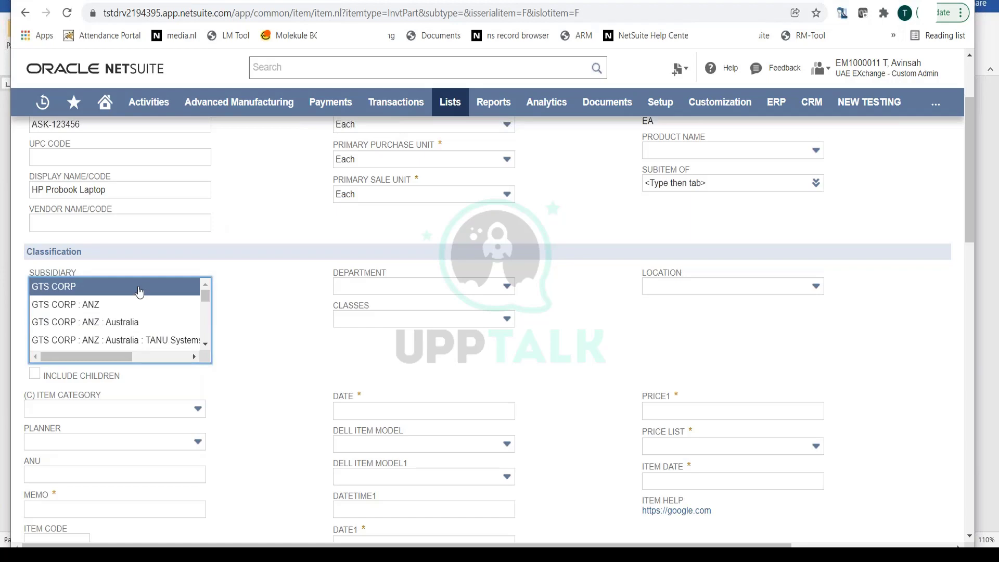
scroll(174, 306, "down", 3)
scroll(49, 161, "up", 5)
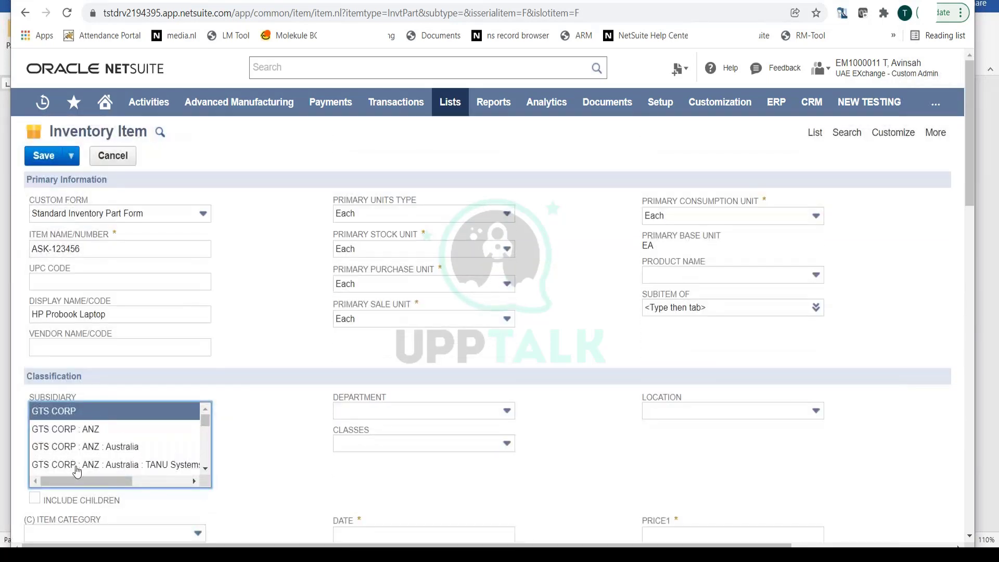
left_click(34, 498)
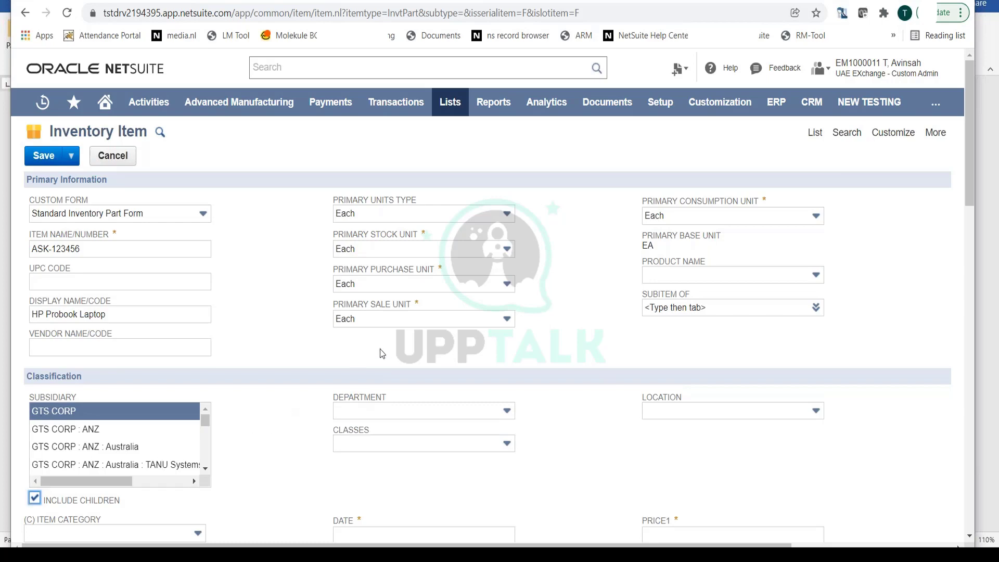
Choose Average as the item's costing method in the item/cost details
left_click_drag(973, 195, 963, 261)
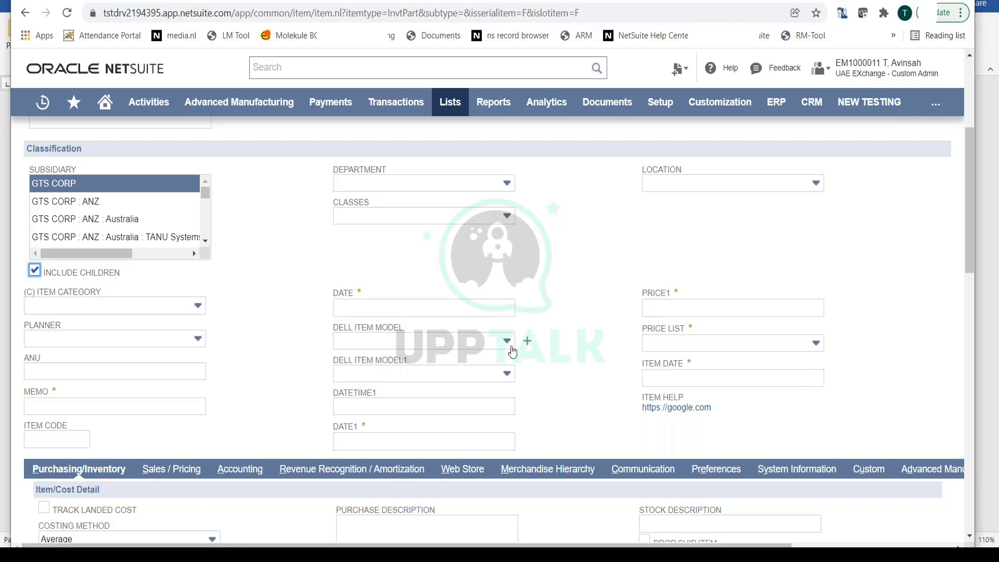
scroll(512, 351, "down", 5)
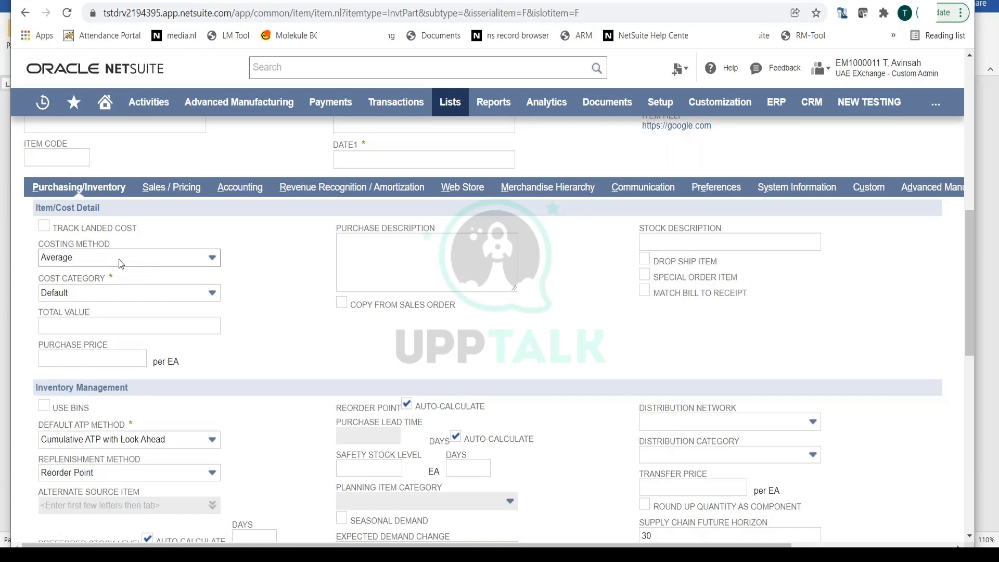
left_click(213, 258)
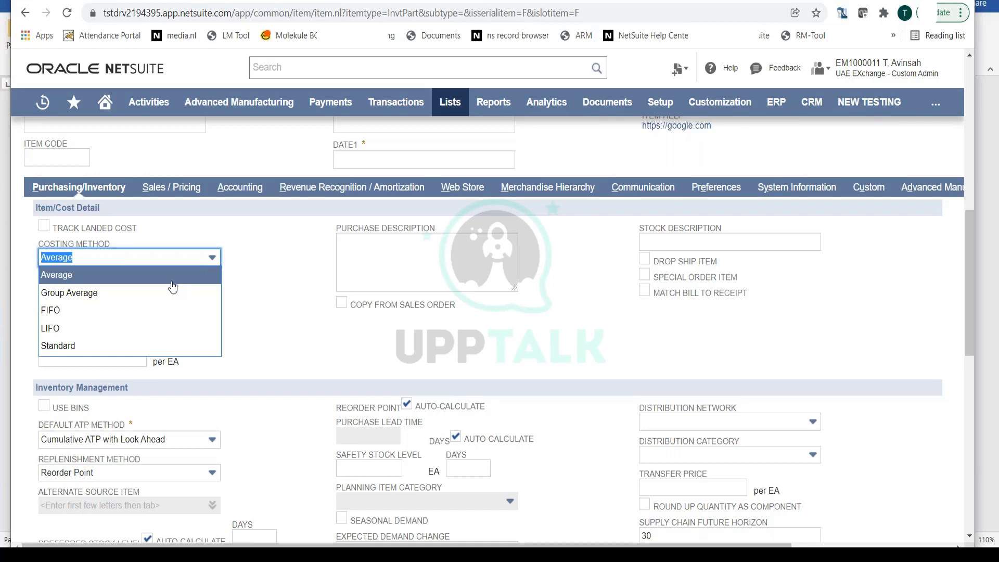
left_click(212, 275)
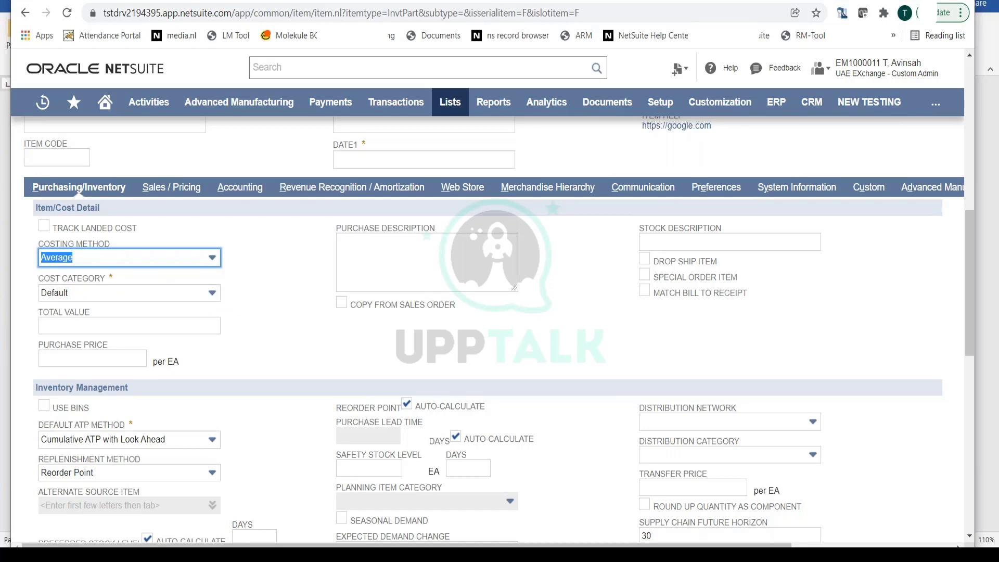
Examine the item's purchase and stock description, inventory management, manufacturing and shipping fields
left_click(461, 265)
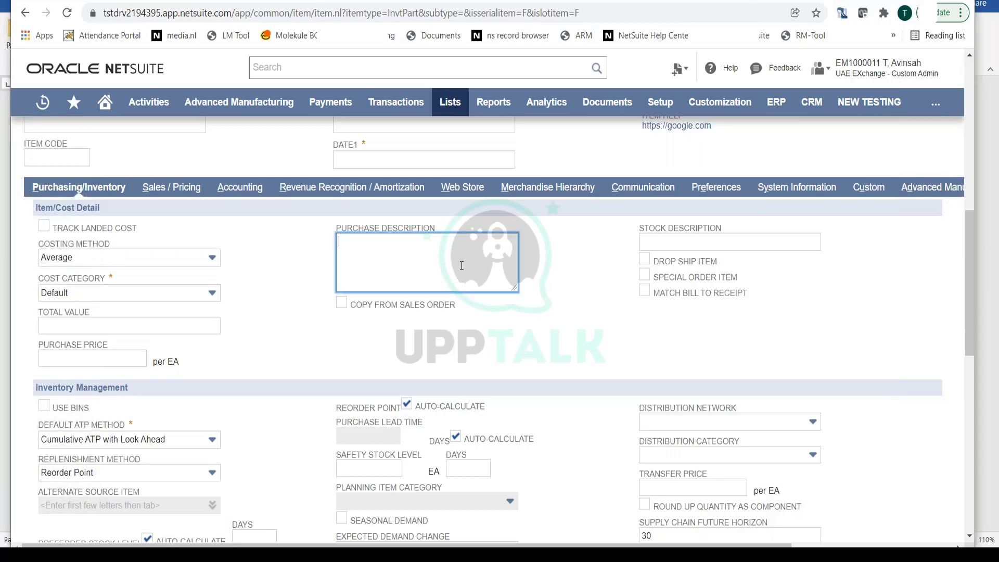
left_click(658, 244)
left_click(773, 28)
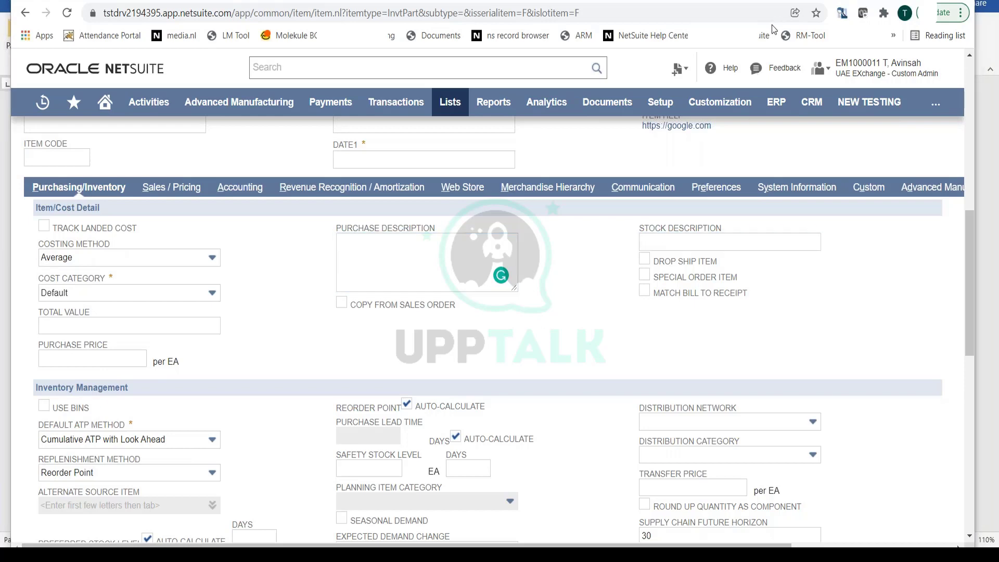
scroll(369, 342, "down", 5)
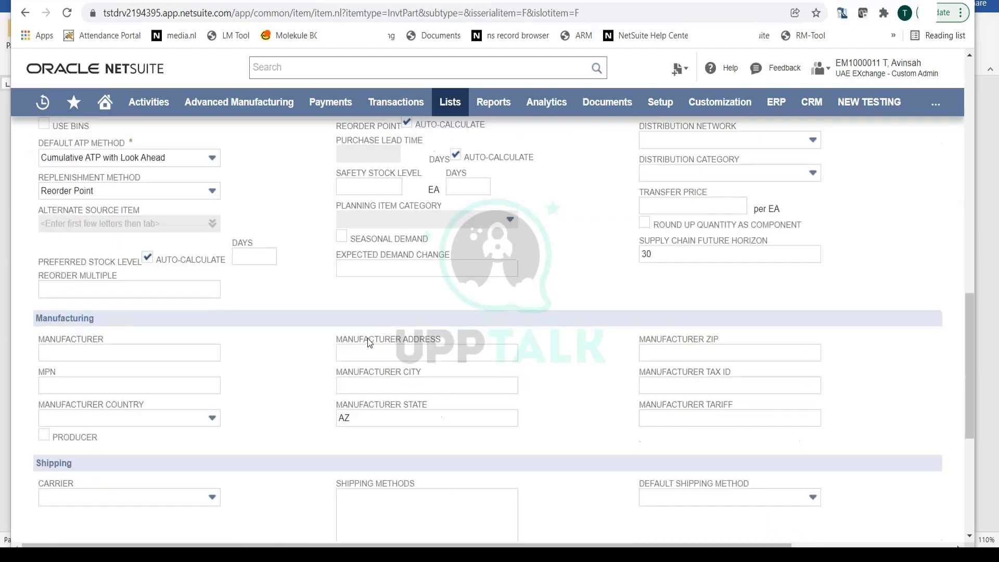
scroll(369, 342, "down", 5)
scroll(369, 342, "up", 5)
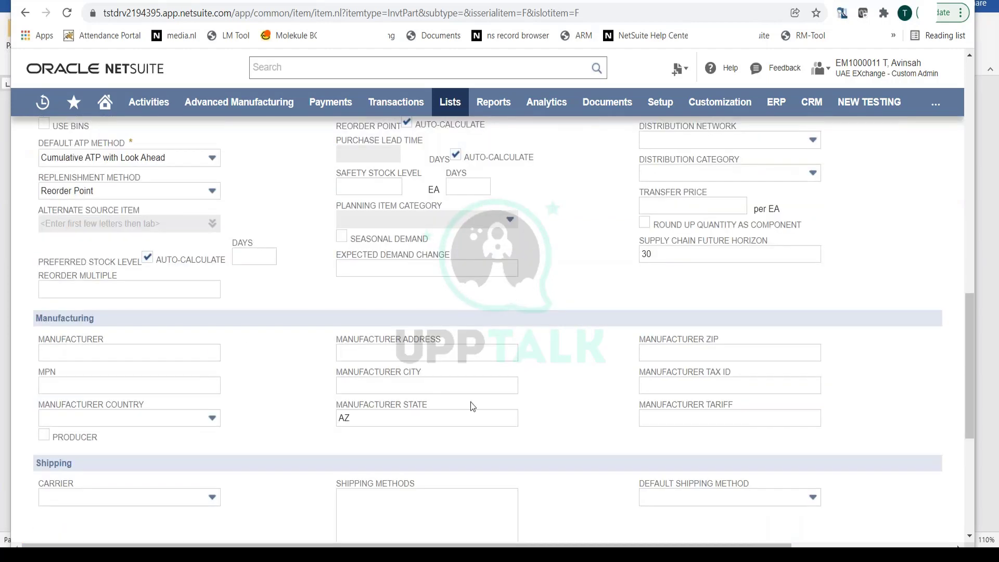
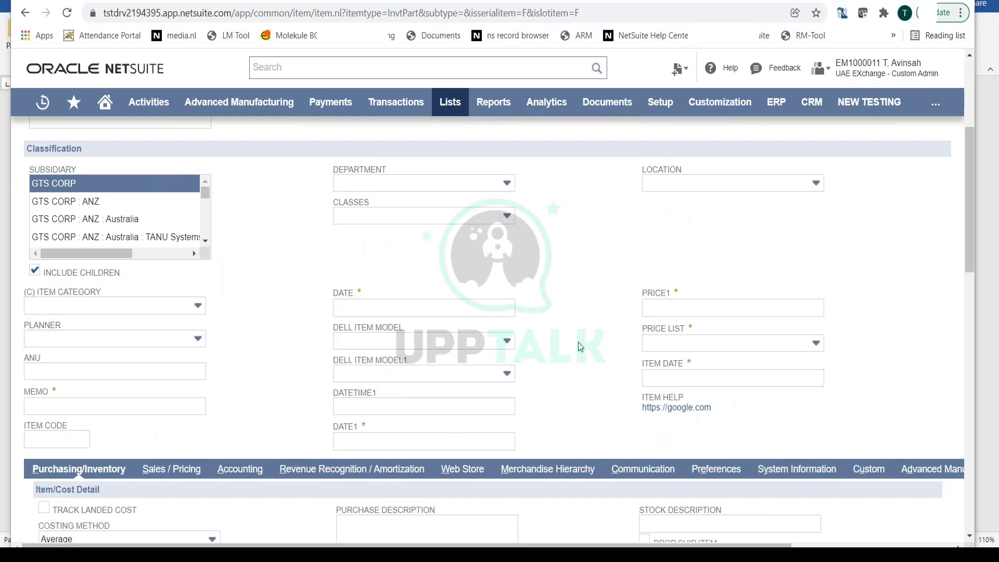
scroll(578, 342, "down", 5)
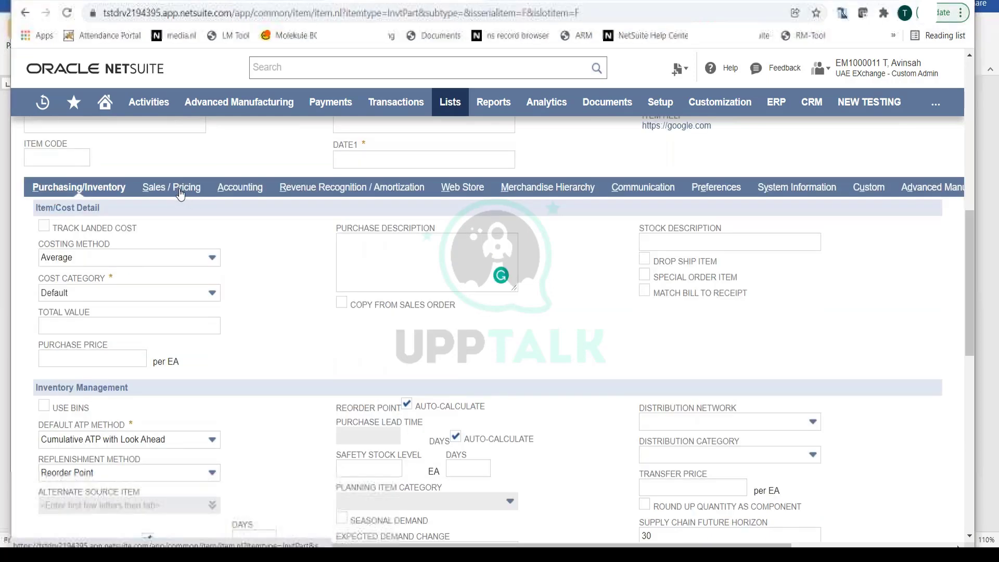
Open the item's sales and pricing details and examine the sales description, display name, shipping and price level fields
left_click(186, 190)
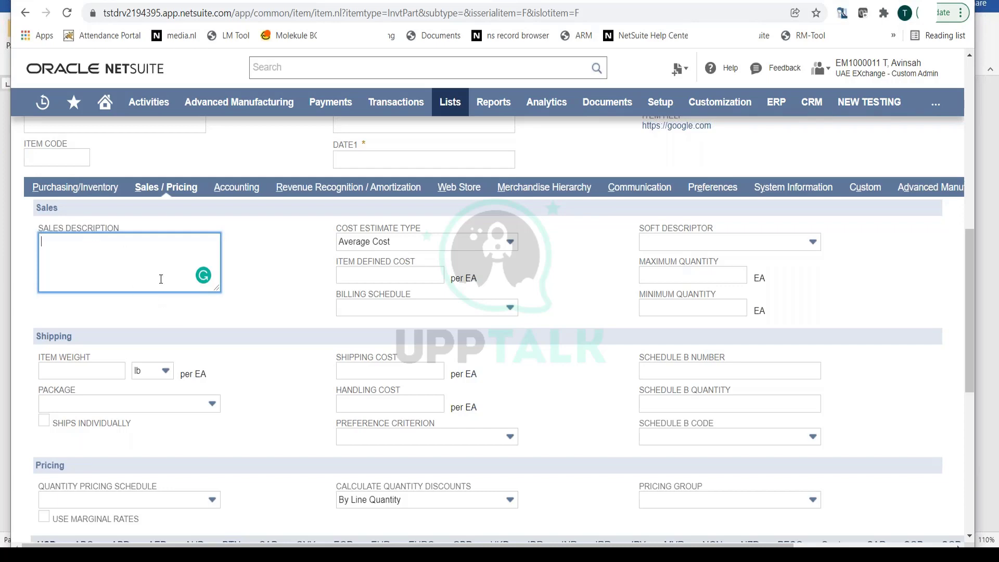
scroll(160, 279, "up", 6)
scroll(134, 314, "up", 4)
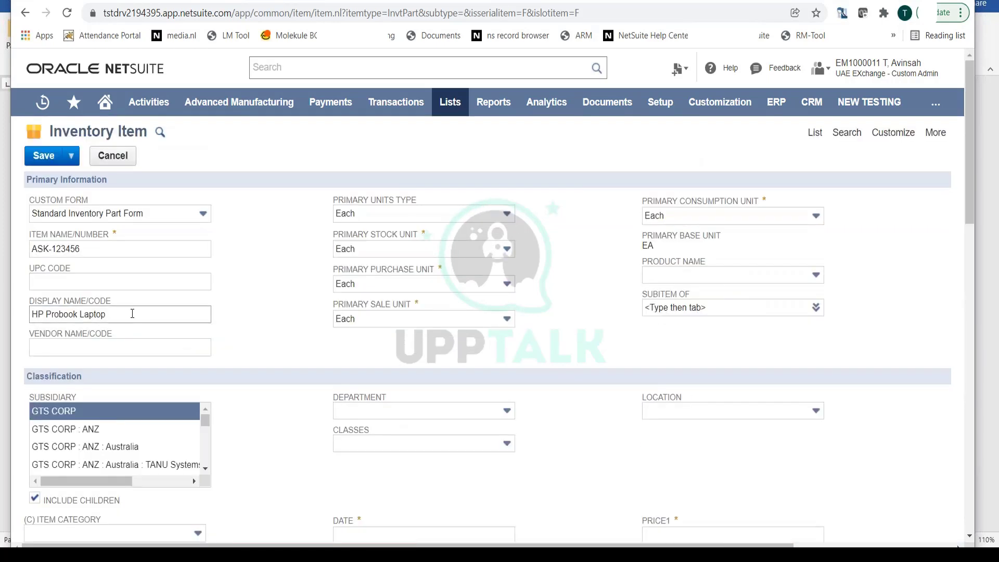
triple_click(138, 314)
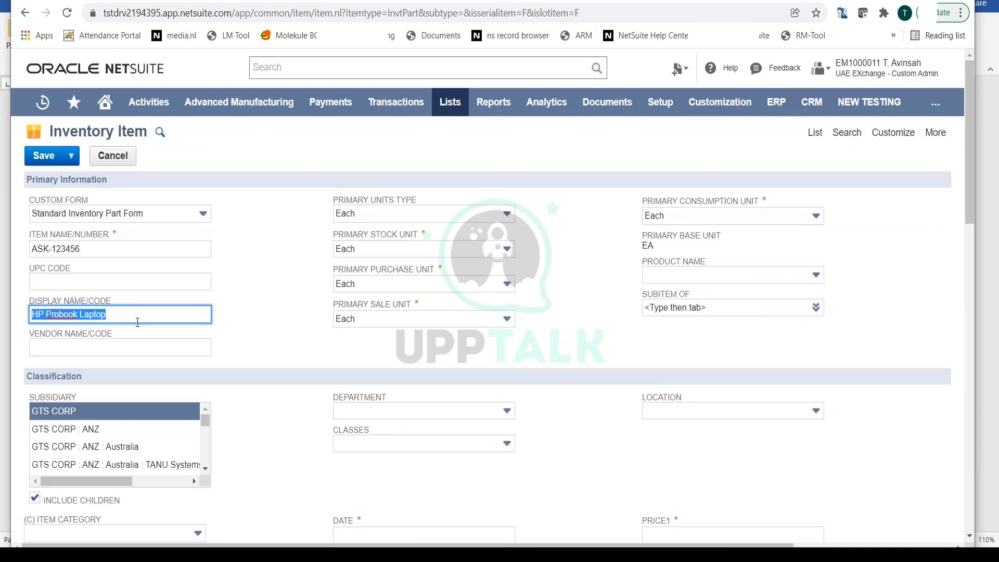
scroll(179, 325, "down", 10)
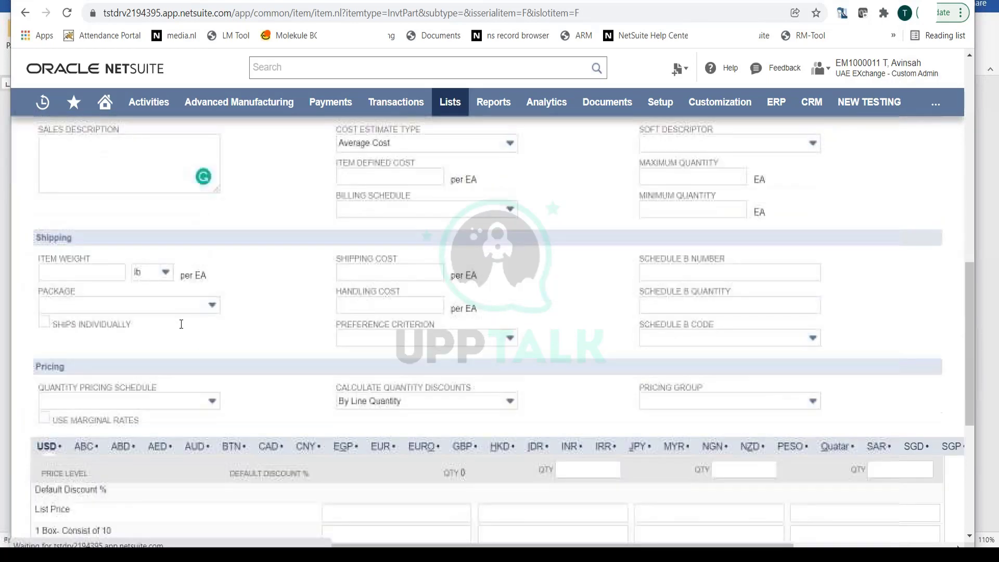
scroll(208, 338, "up", 1)
scroll(267, 389, "down", 3)
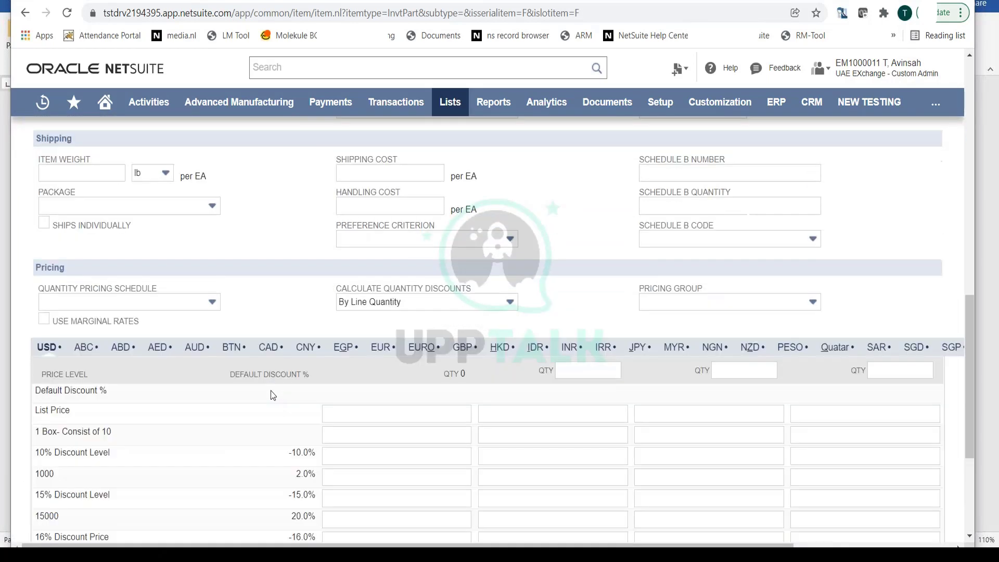
scroll(272, 395, "down", 3)
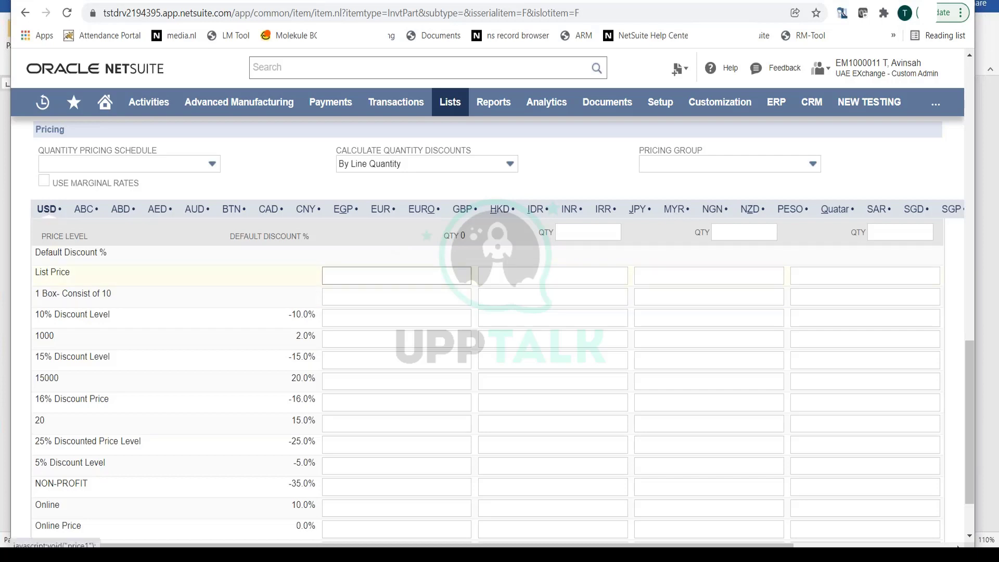
Set the item's USD list price to 500 for quantity 0
left_click(398, 280)
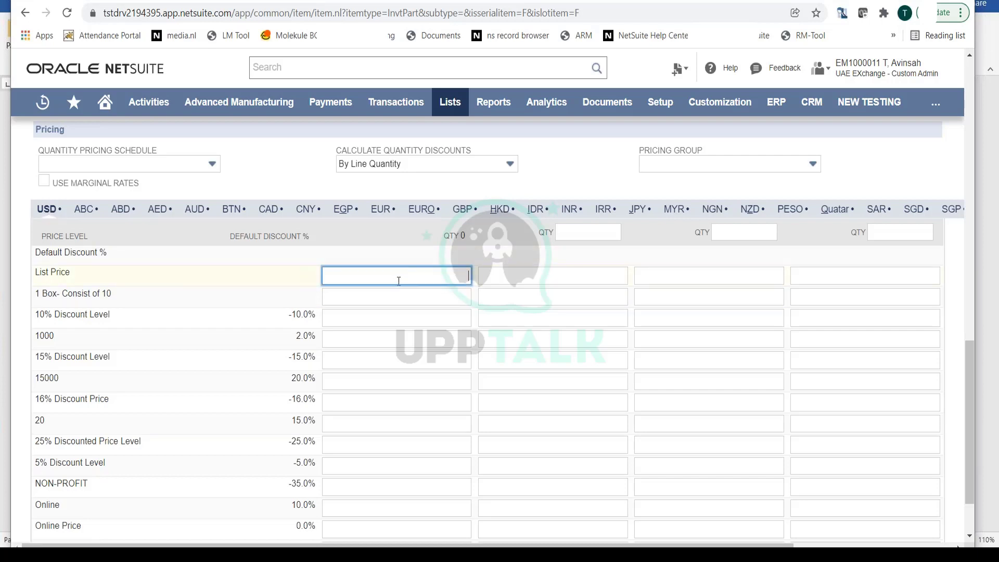
type("500")
key("Tab")
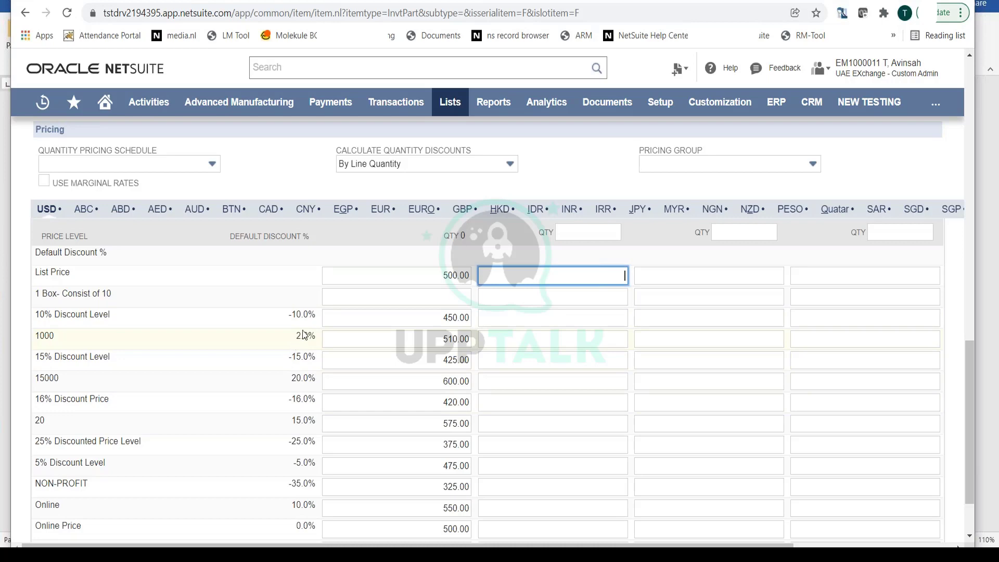
Override the item's USD Online Price level with 600 for quantity 0
left_click(152, 299)
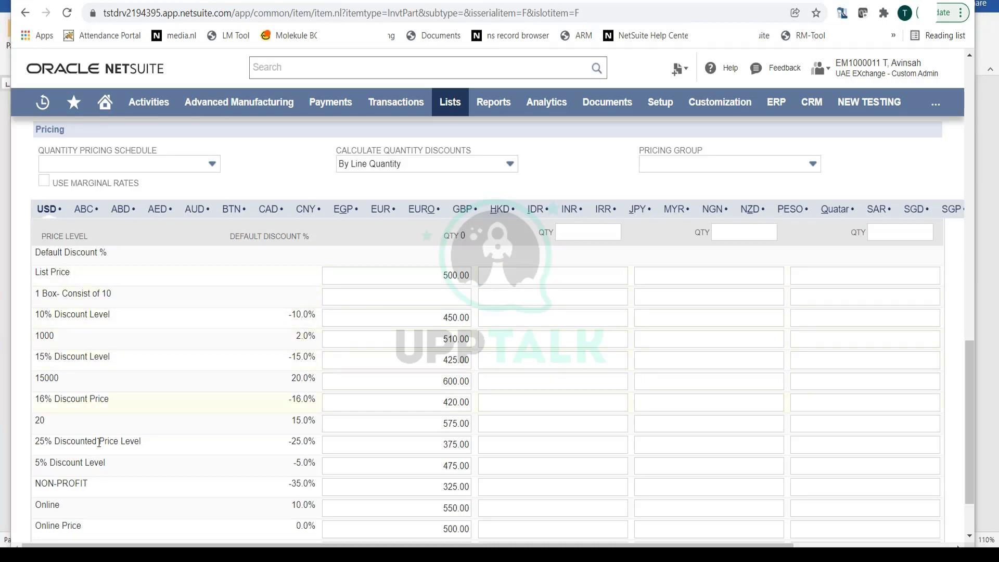
double_click(86, 463)
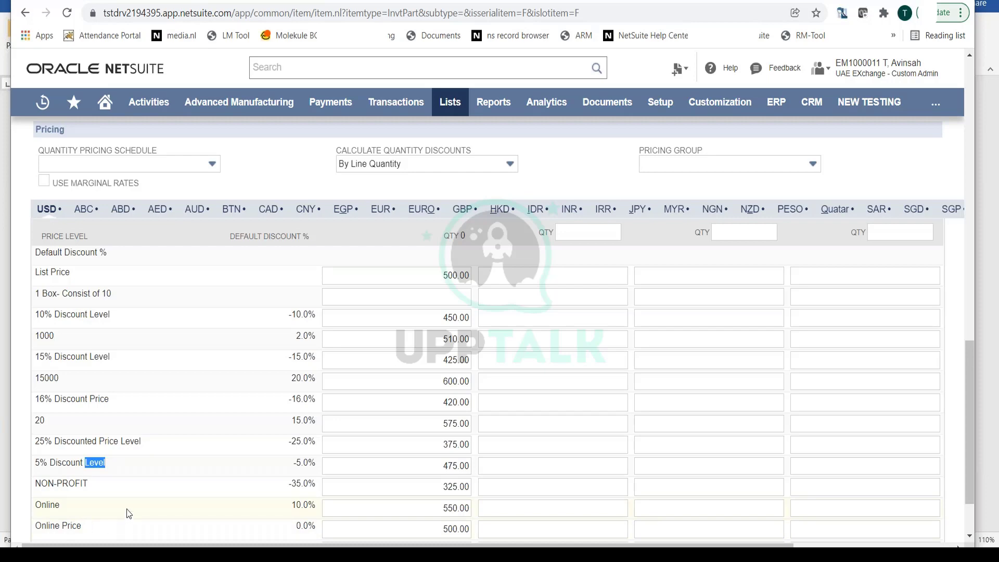
left_click(460, 529)
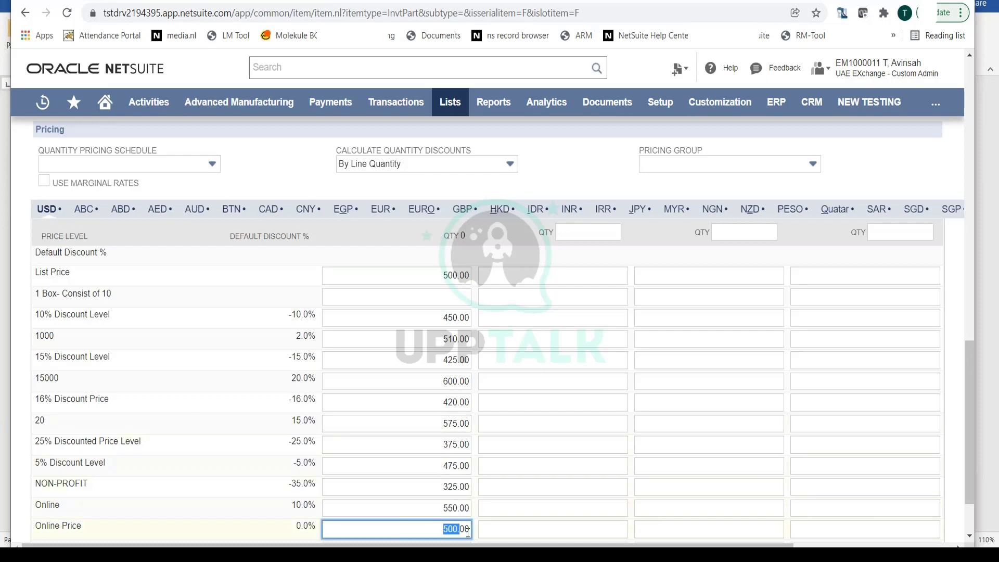
type("600")
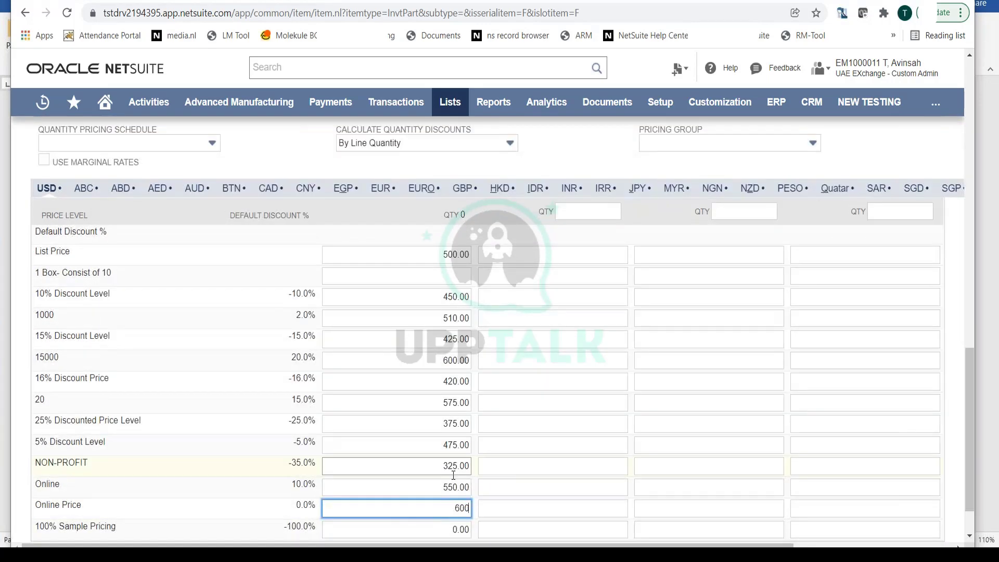
left_click(564, 501)
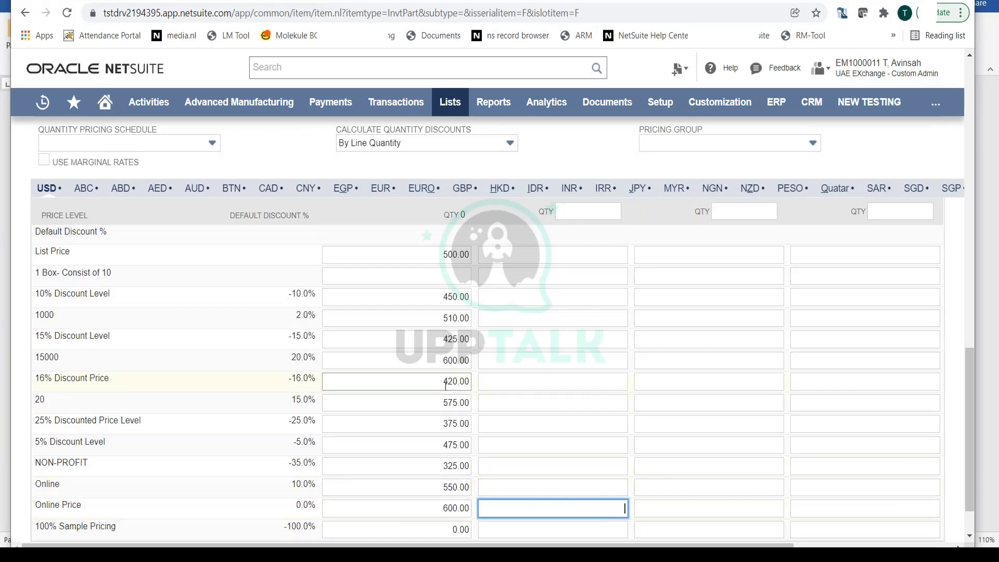
Set the item's list price in AED to 900 for quantity 0
scroll(446, 367, "down", 1)
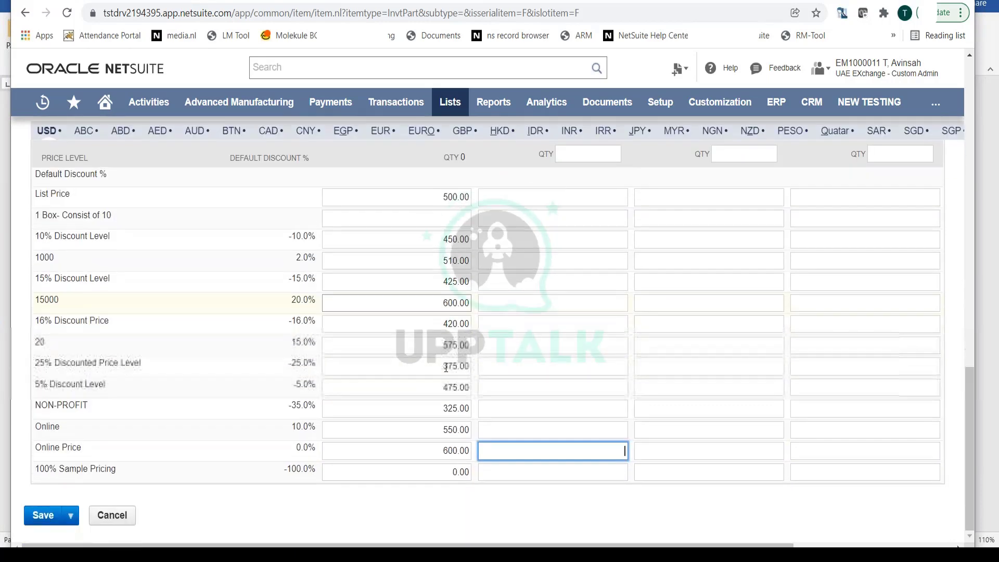
scroll(446, 367, "up", 7)
scroll(445, 367, "down", 7)
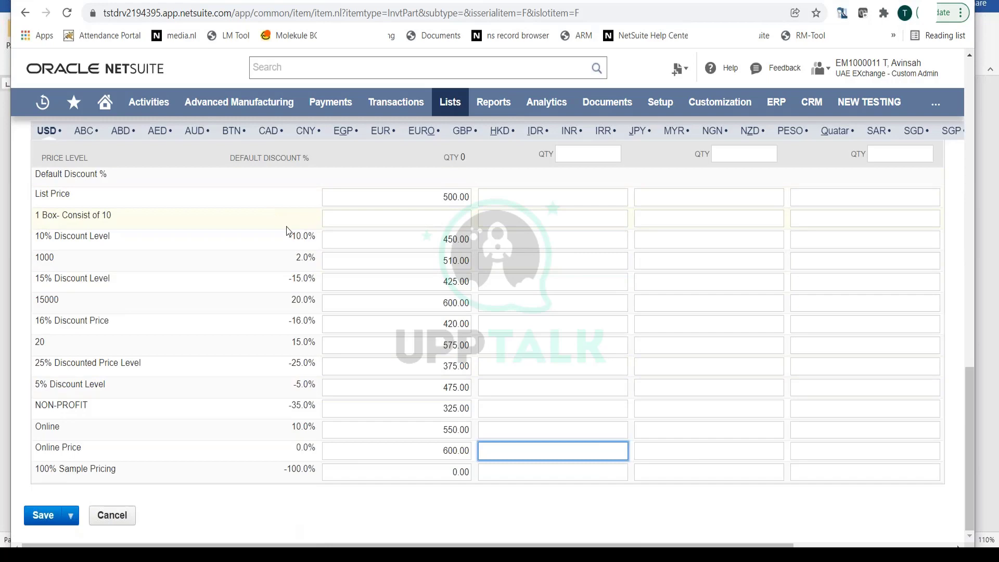
left_click(155, 136)
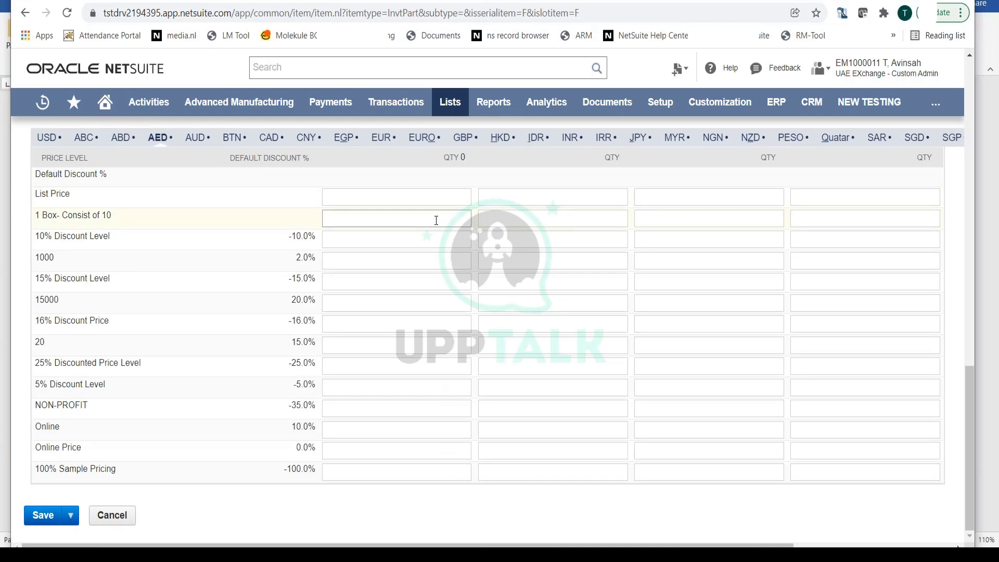
left_click(46, 138)
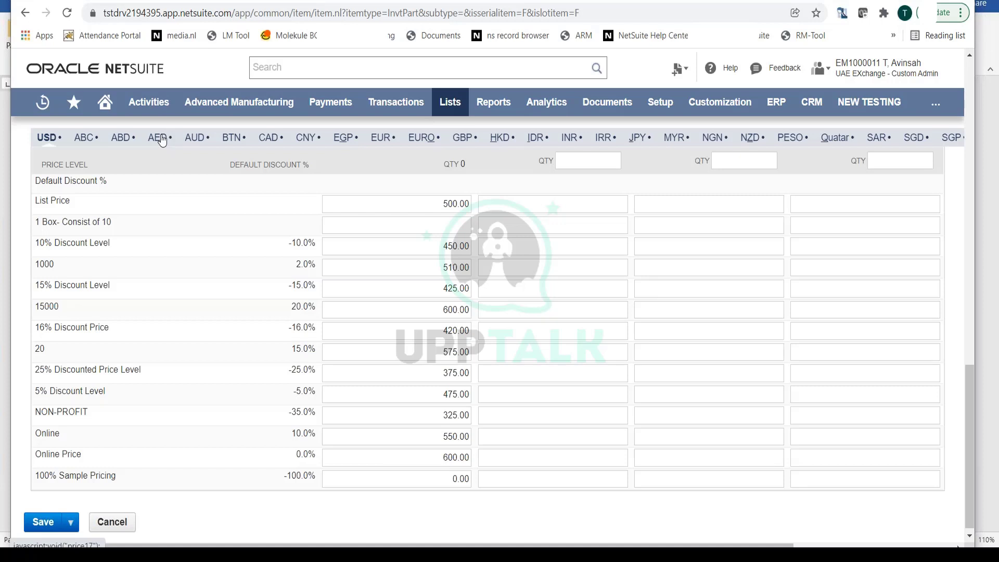
left_click(161, 138)
left_click(422, 220)
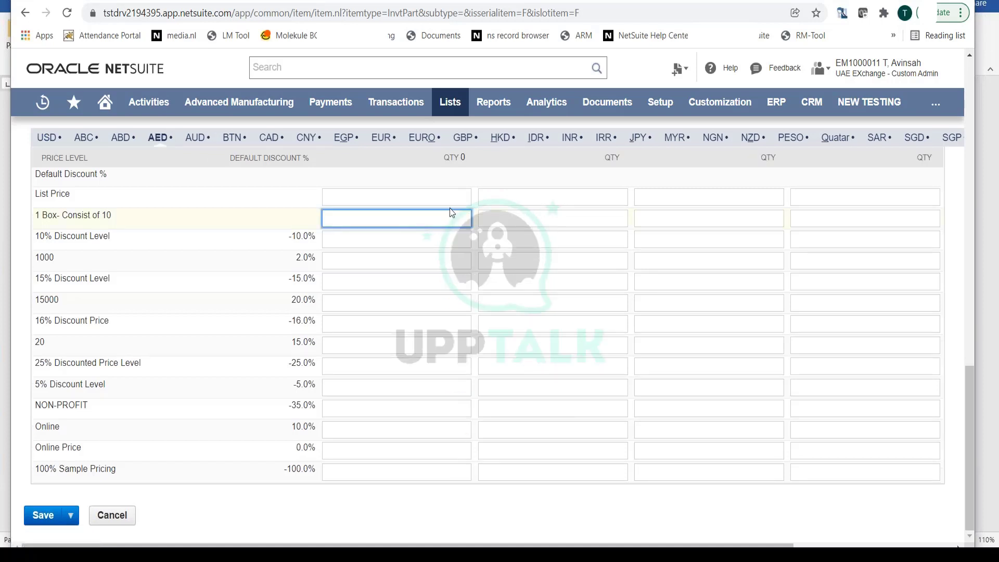
left_click(452, 198)
type("900")
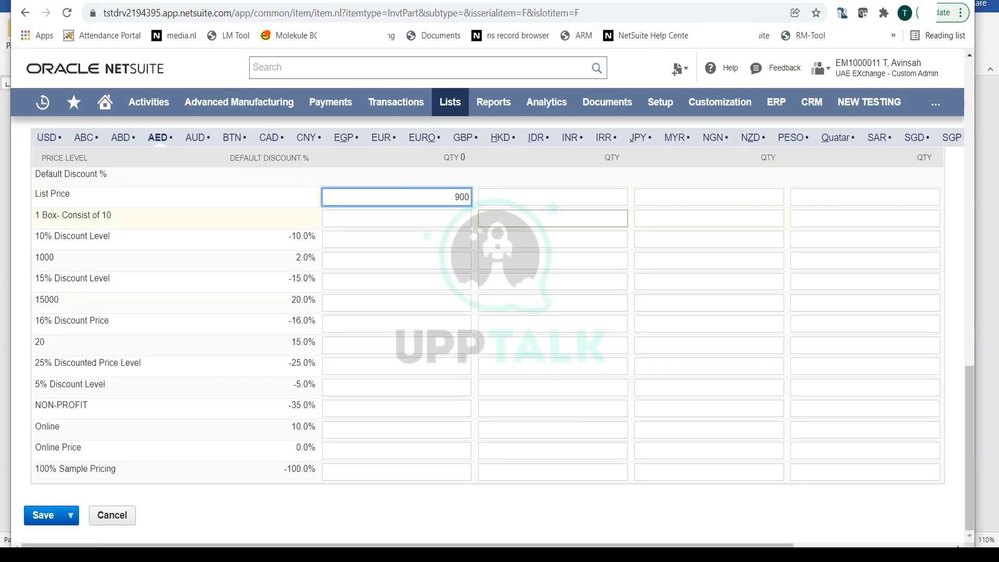
key("Tab")
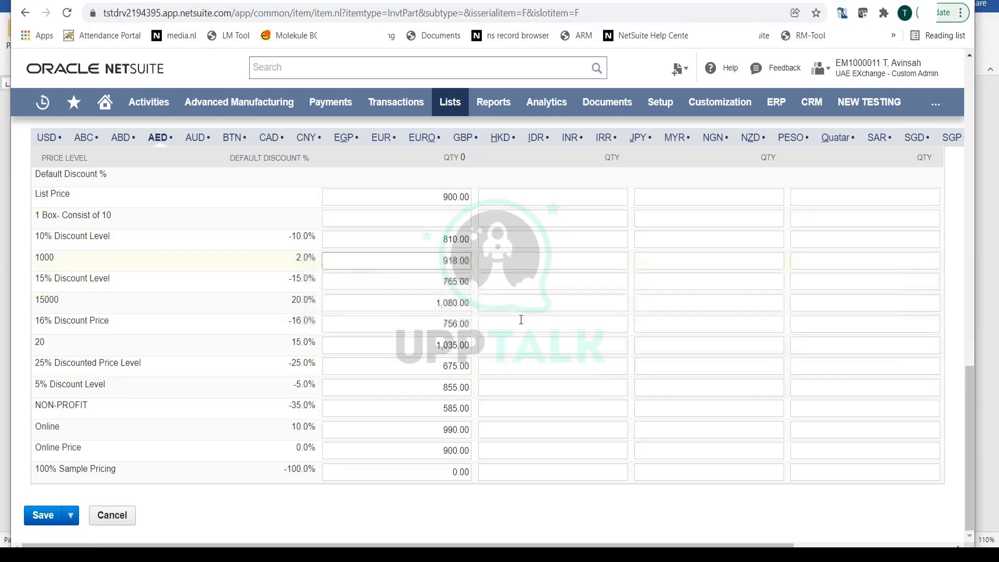
left_click(416, 429)
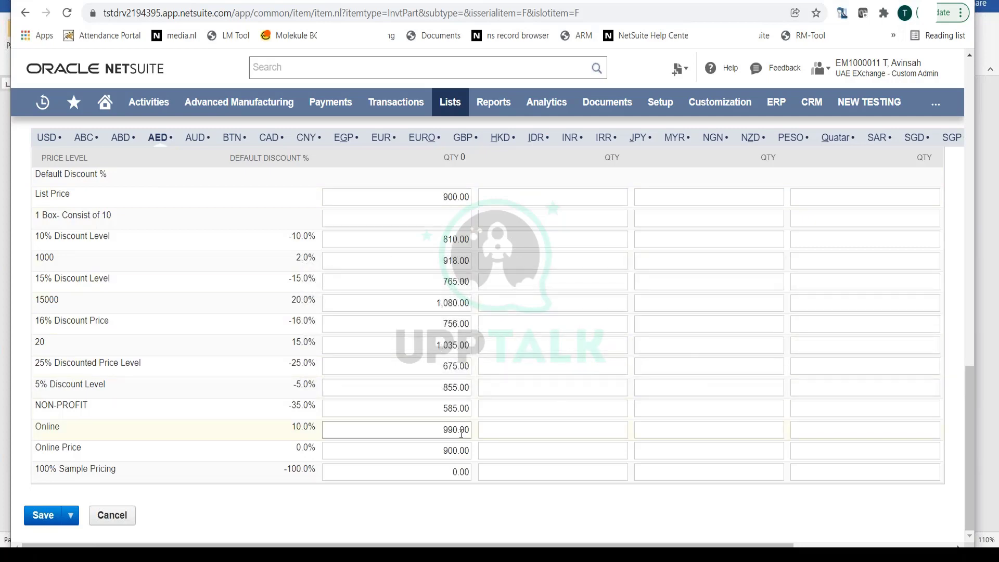
scroll(460, 443, "up", 5)
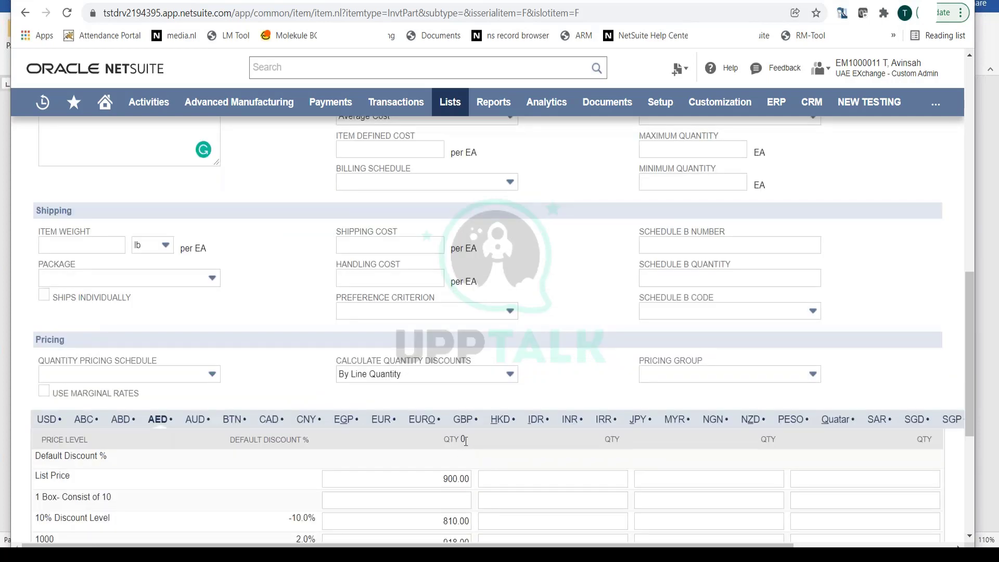
scroll(466, 441, "up", 5)
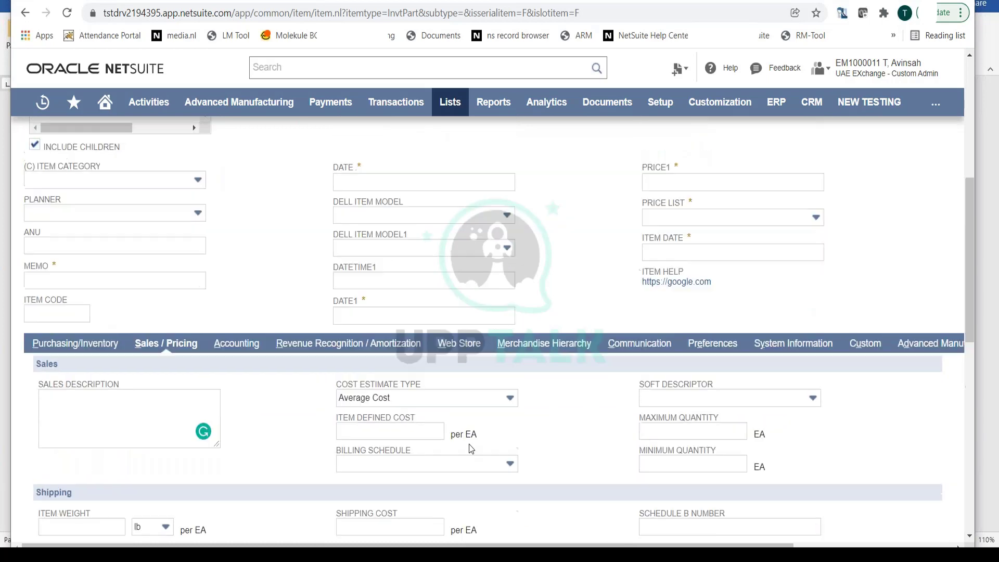
scroll(469, 444, "down", 5)
scroll(324, 375, "up", 5)
scroll(252, 403, "down", 5)
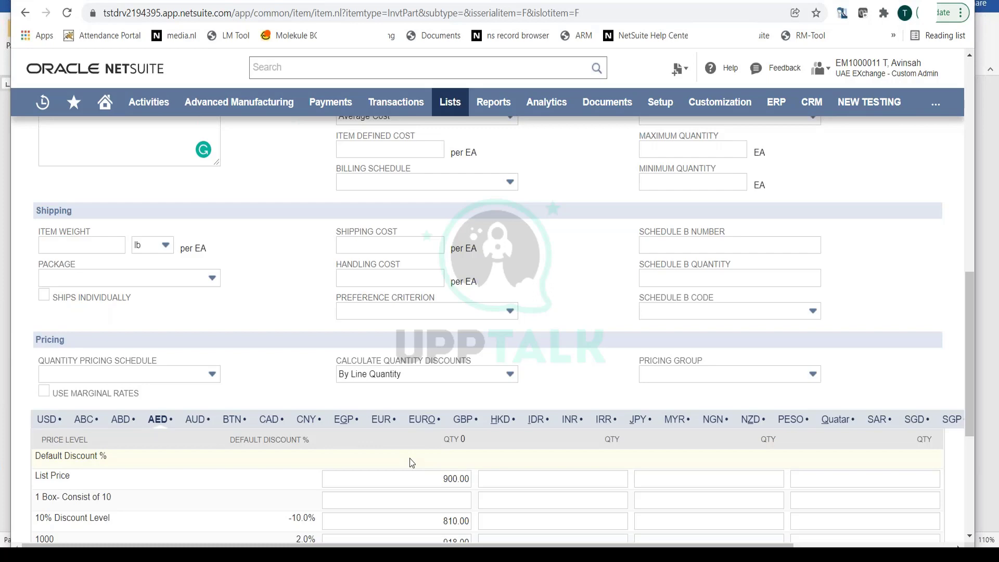
scroll(410, 458, "down", 5)
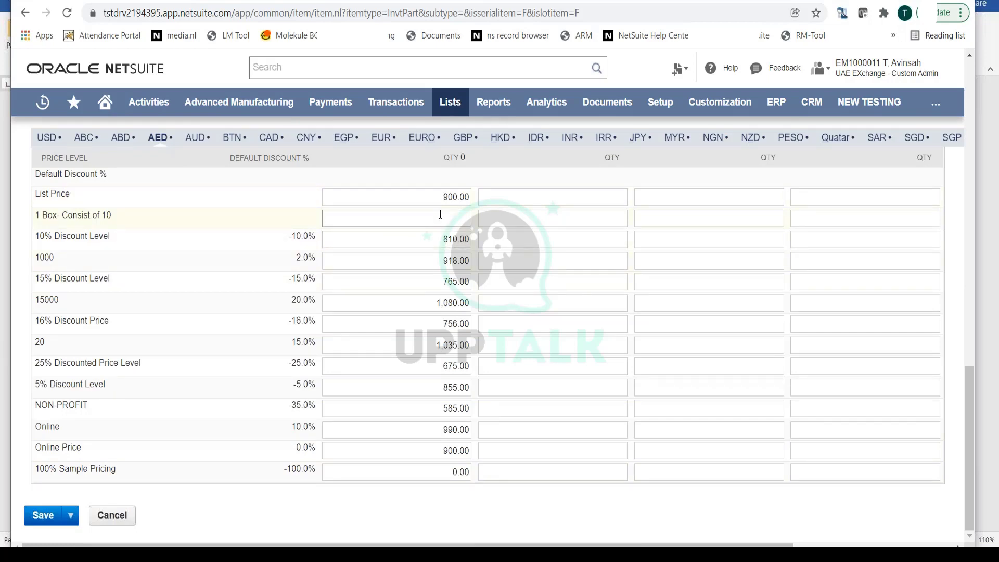
Override the item's Online Price level in AED with 950 for quantity 0
double_click(42, 194)
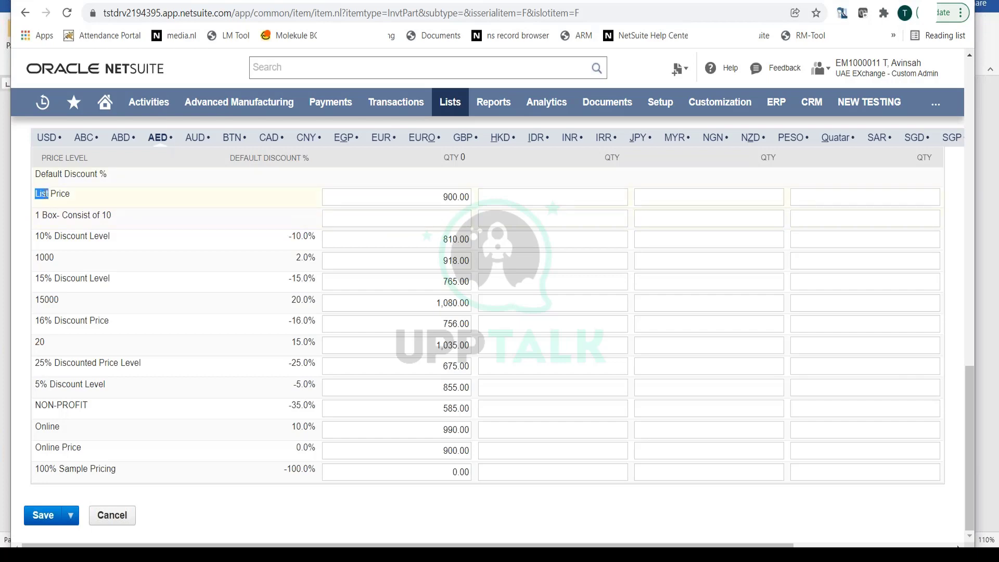
left_click(461, 204)
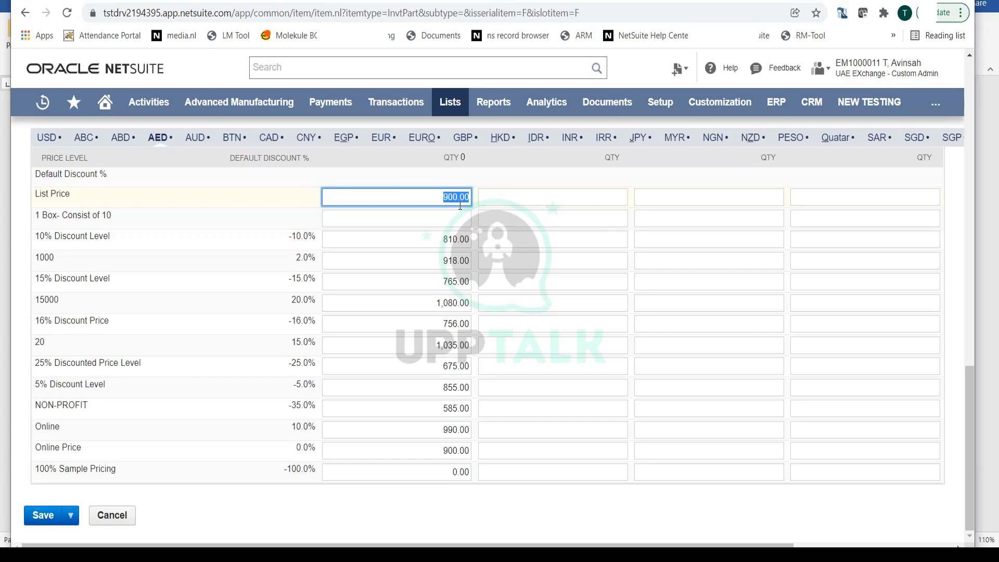
triple_click(61, 446)
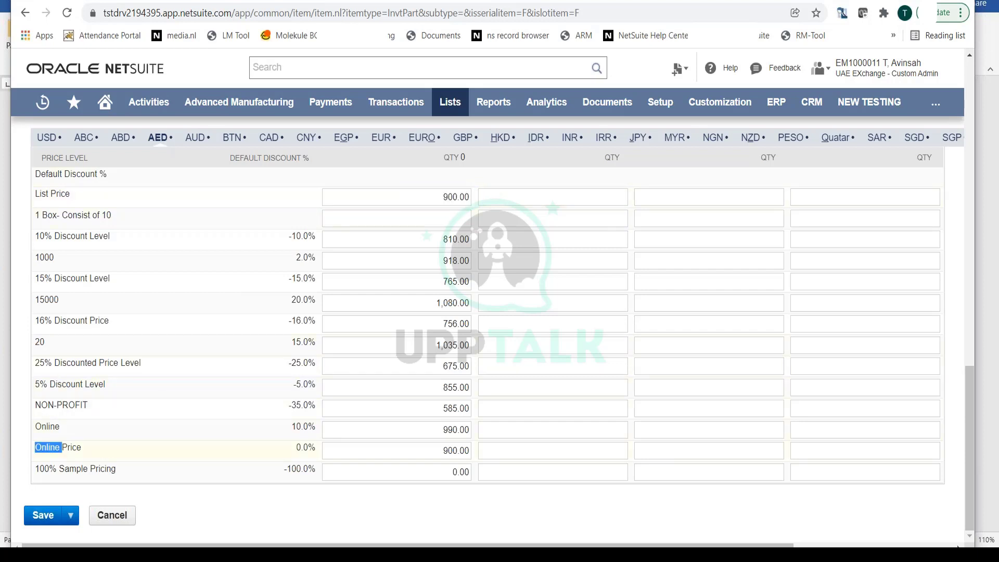
left_click(445, 449)
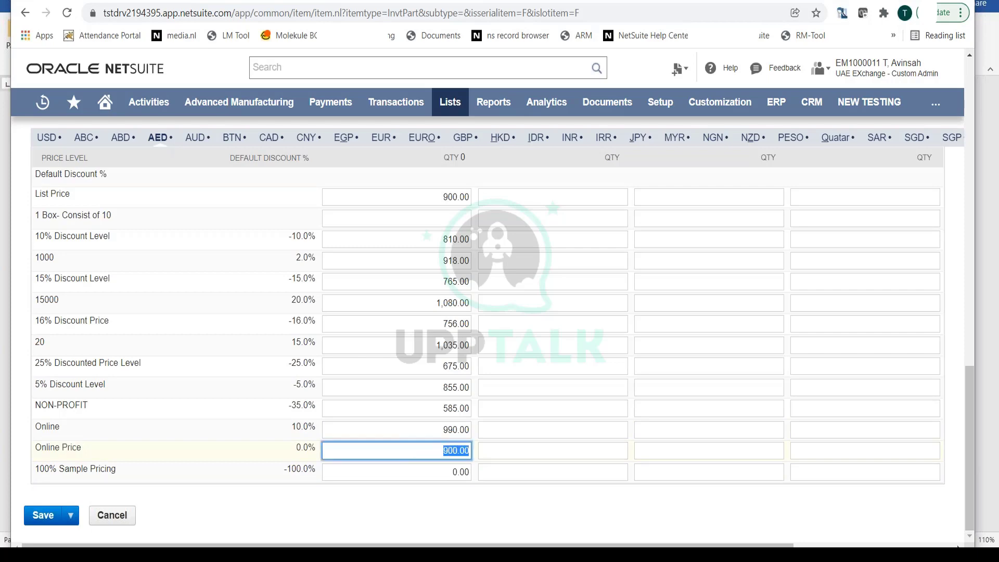
type("950")
left_click(489, 508)
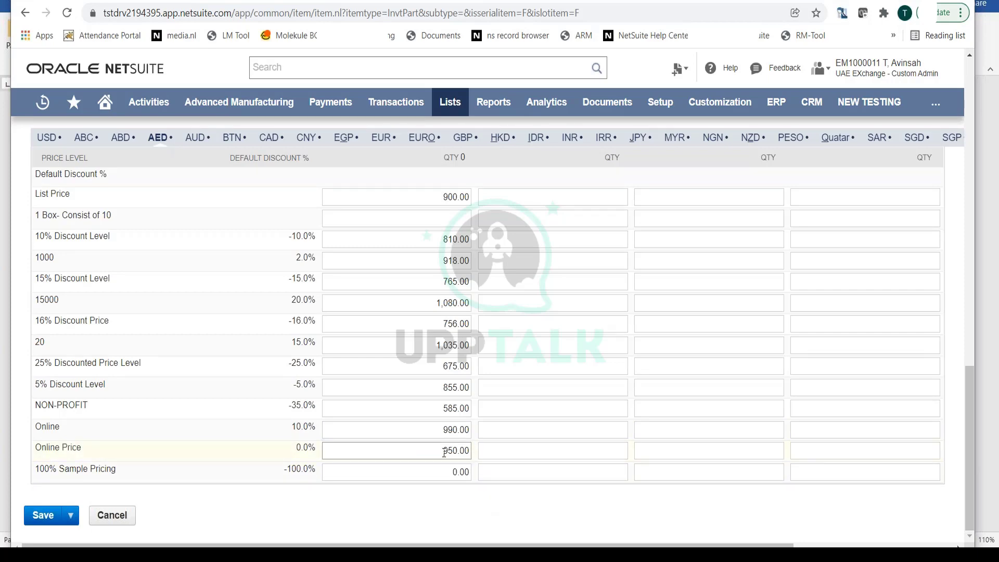
left_click_drag(453, 450, 472, 461)
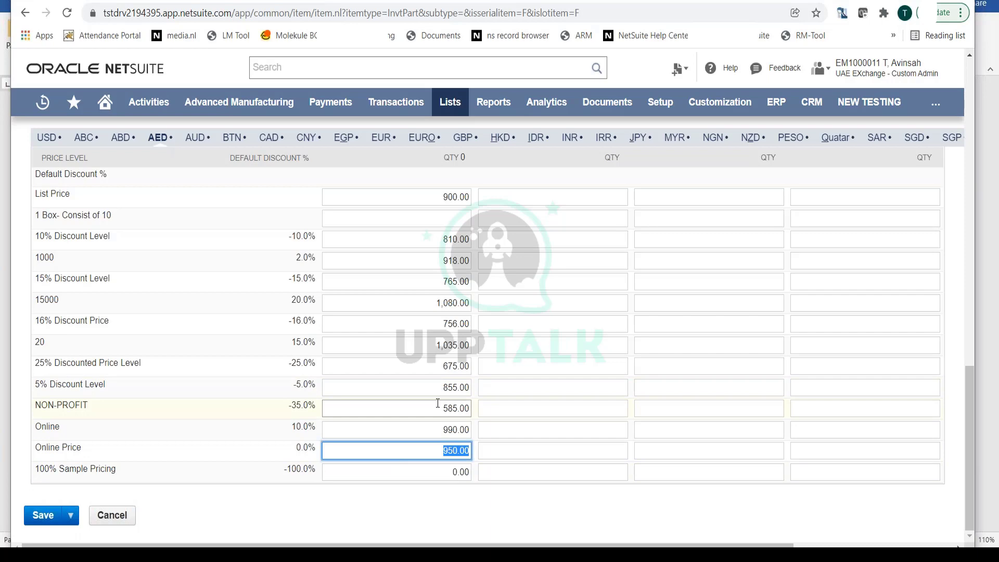
Open the item's accounting details and examine the COGS, asset, income and variance accounts and the tax settings
scroll(437, 403, "up", 10)
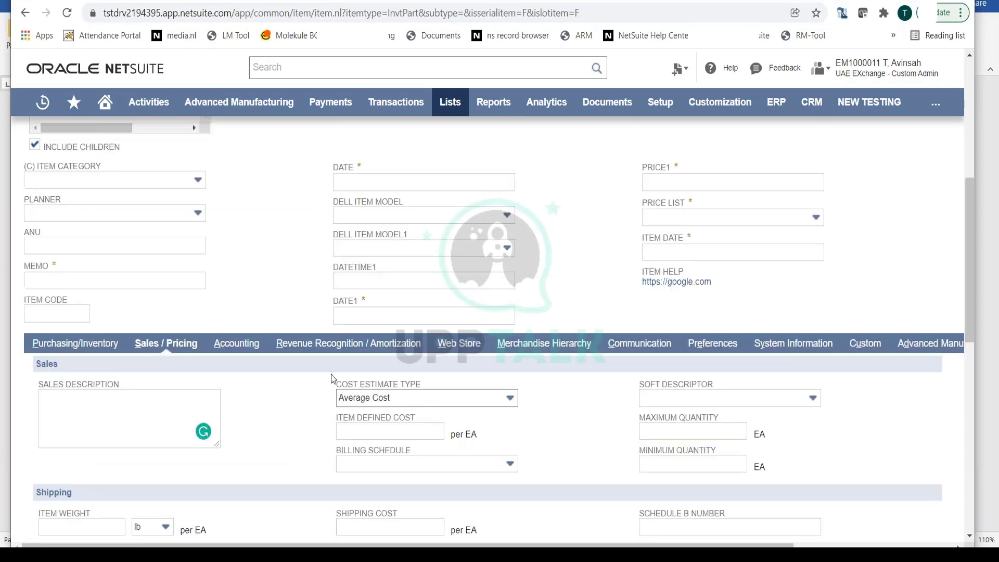
left_click(254, 344)
scroll(350, 399, "up", 5)
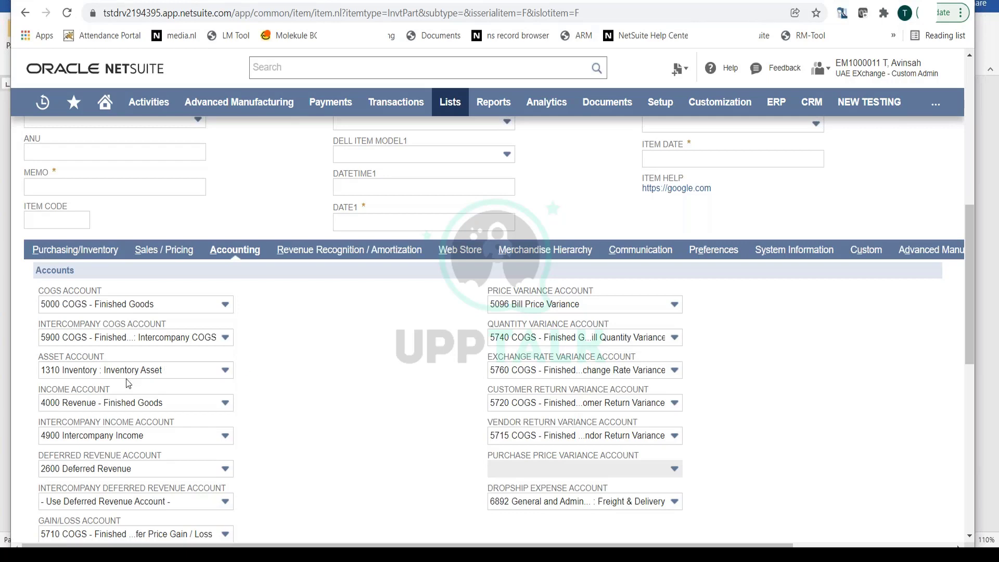
mouse_move(142, 373)
mouse_move(143, 409)
scroll(301, 334, "down", 2)
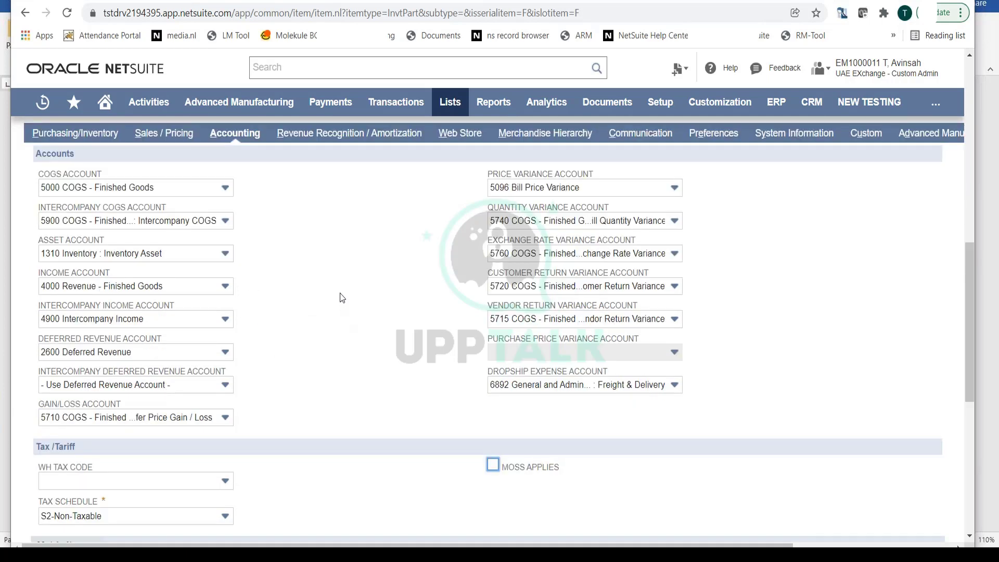